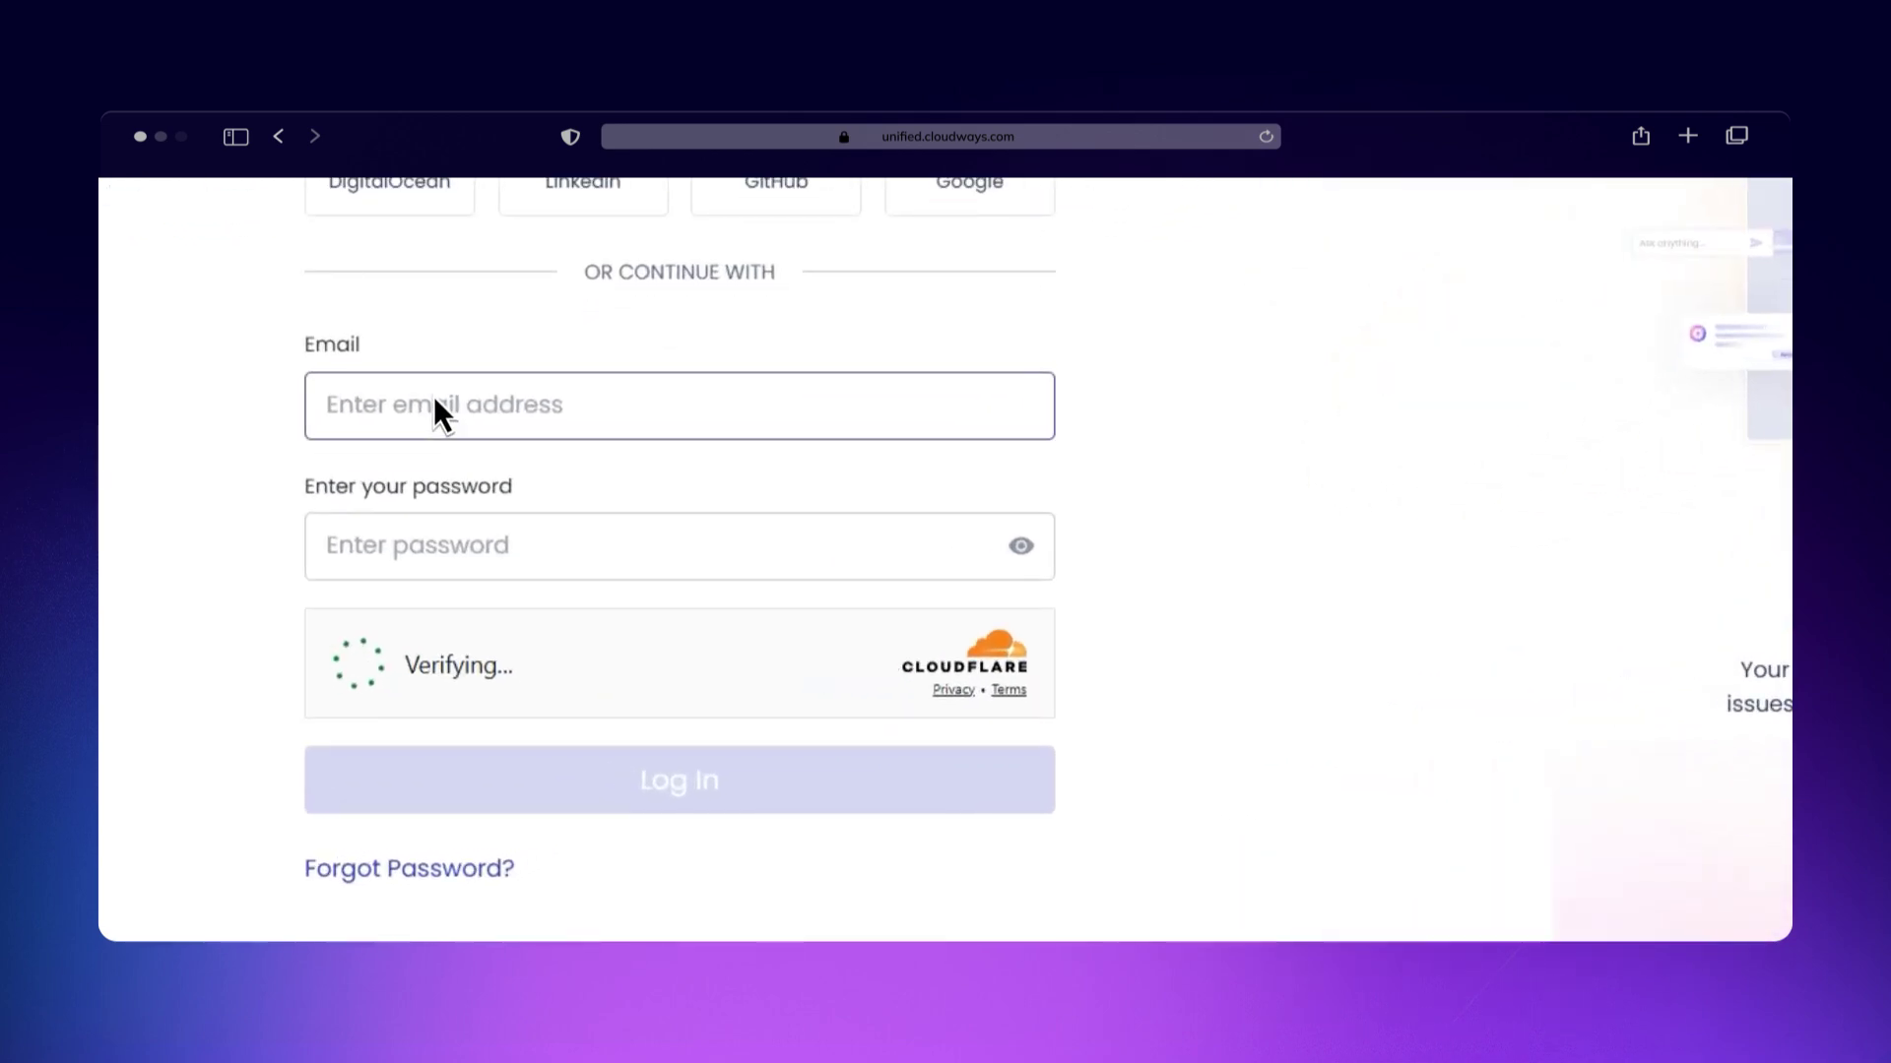
Step: Log in with the account e-mail and password, then open WordPress Demo from My Applications
click(400, 541)
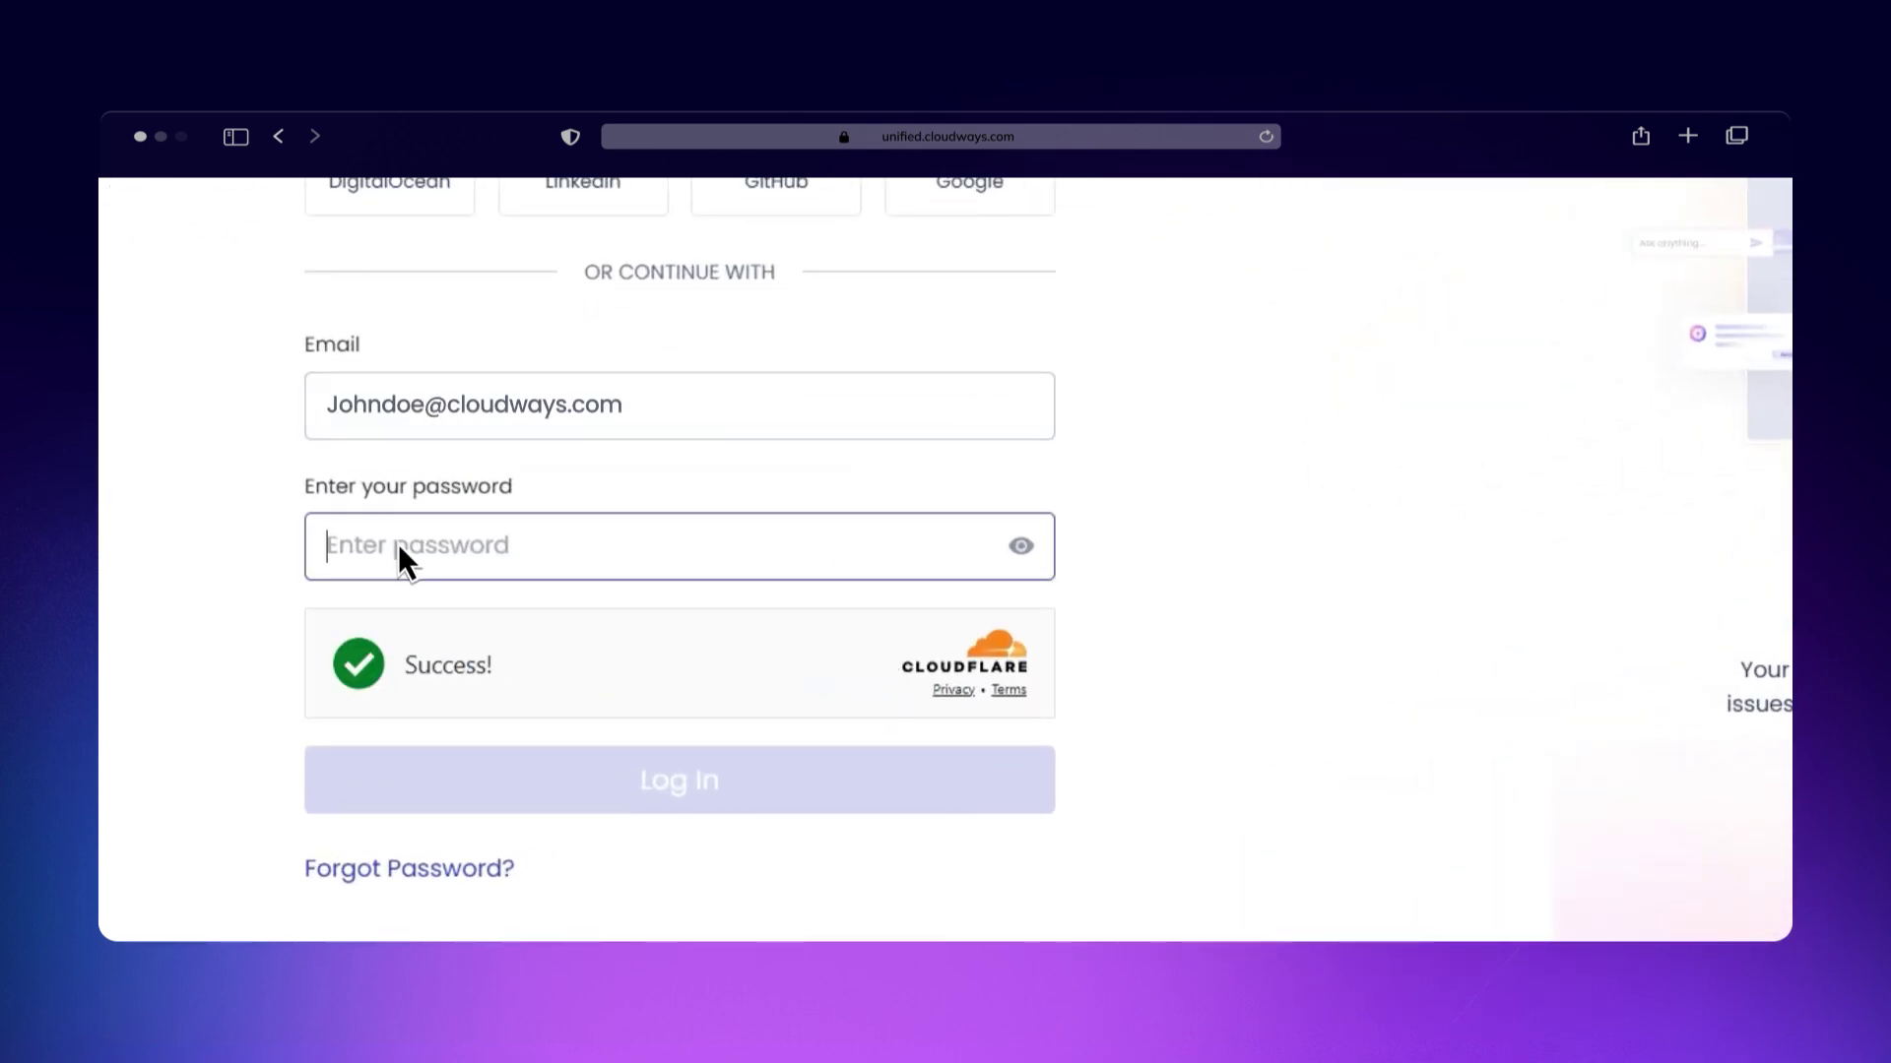
text(**********)
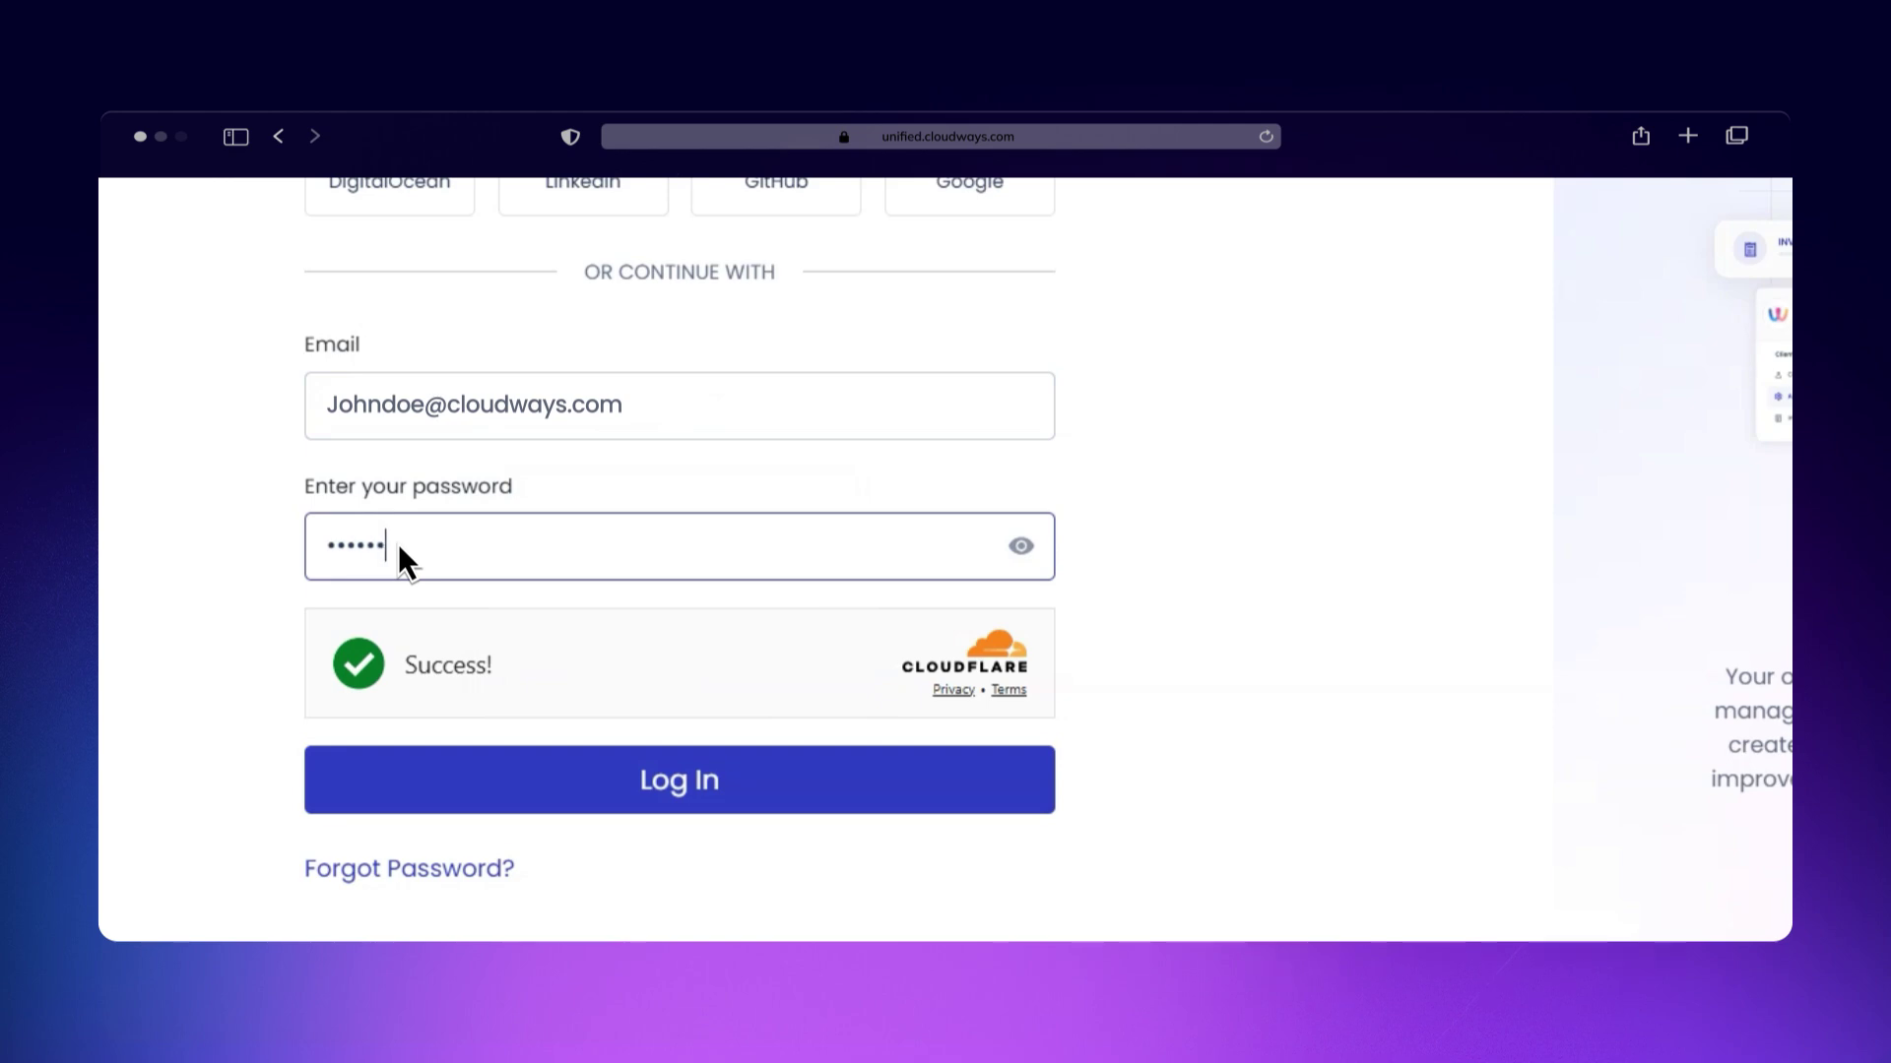
click(642, 780)
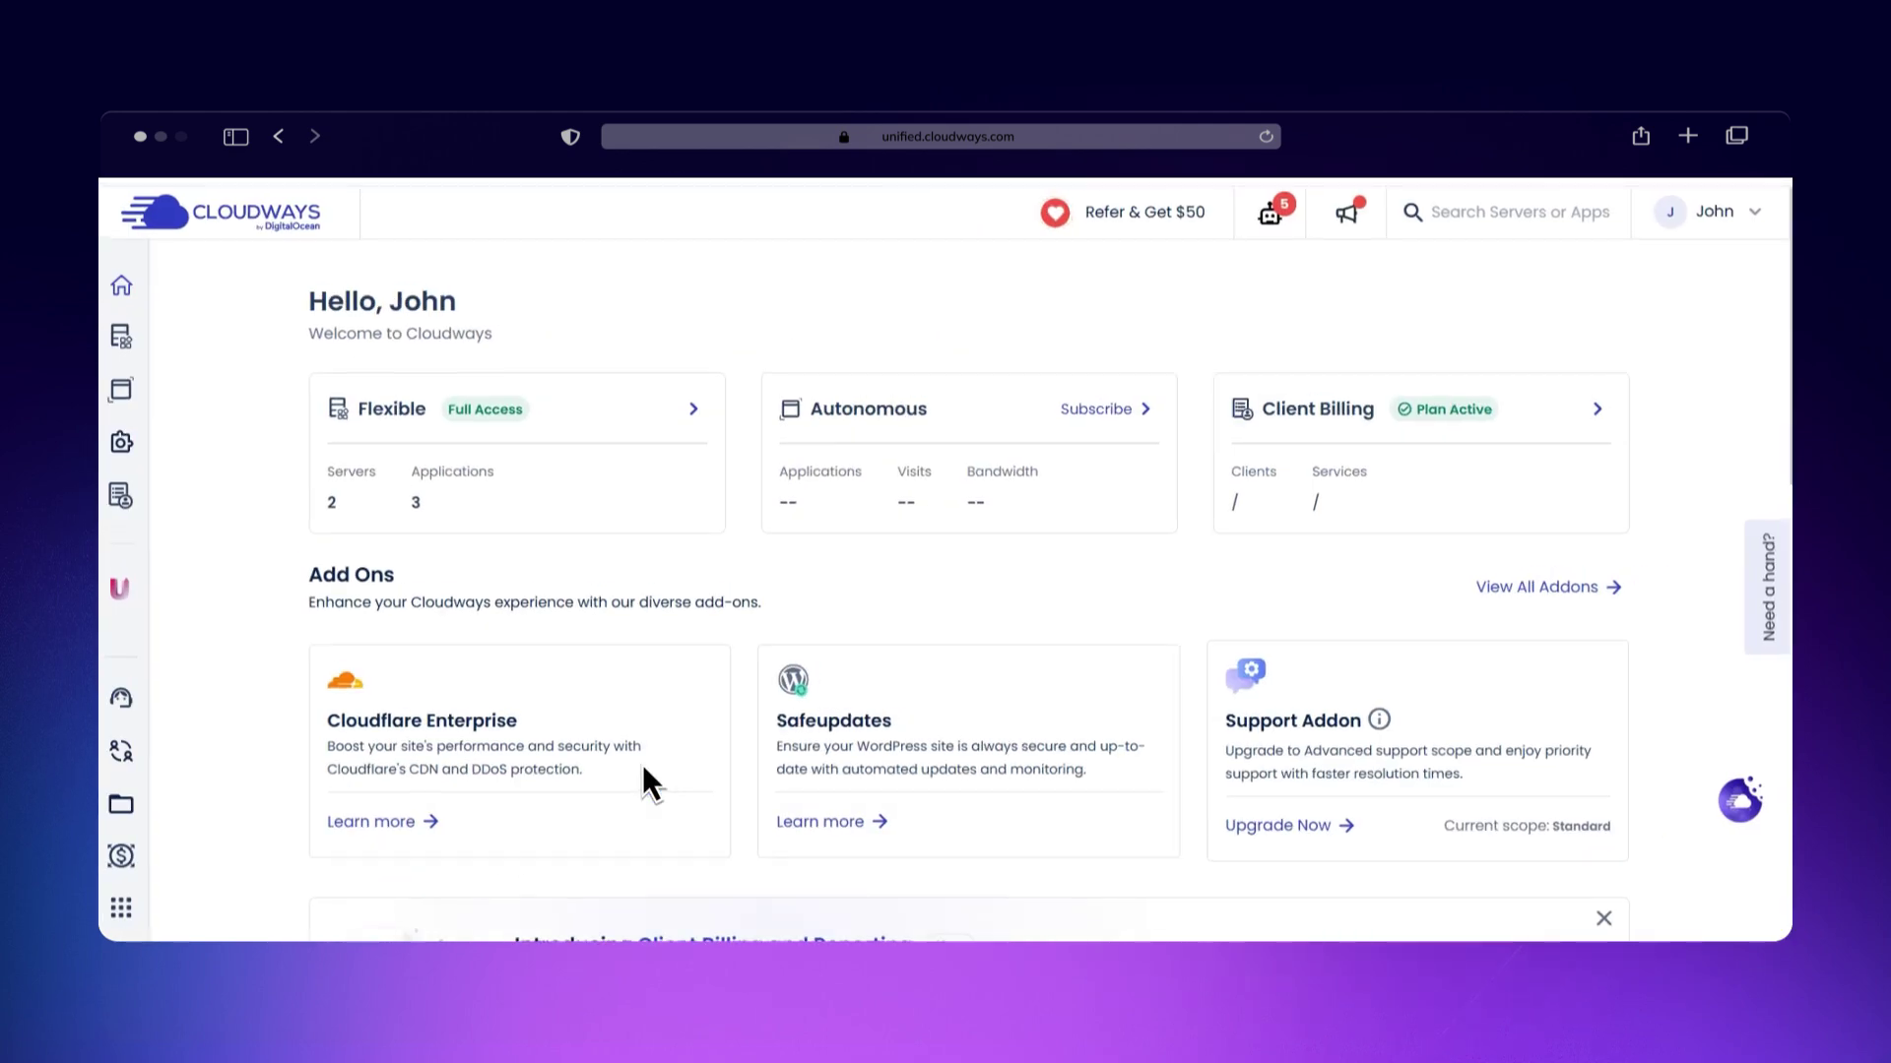
click(271, 333)
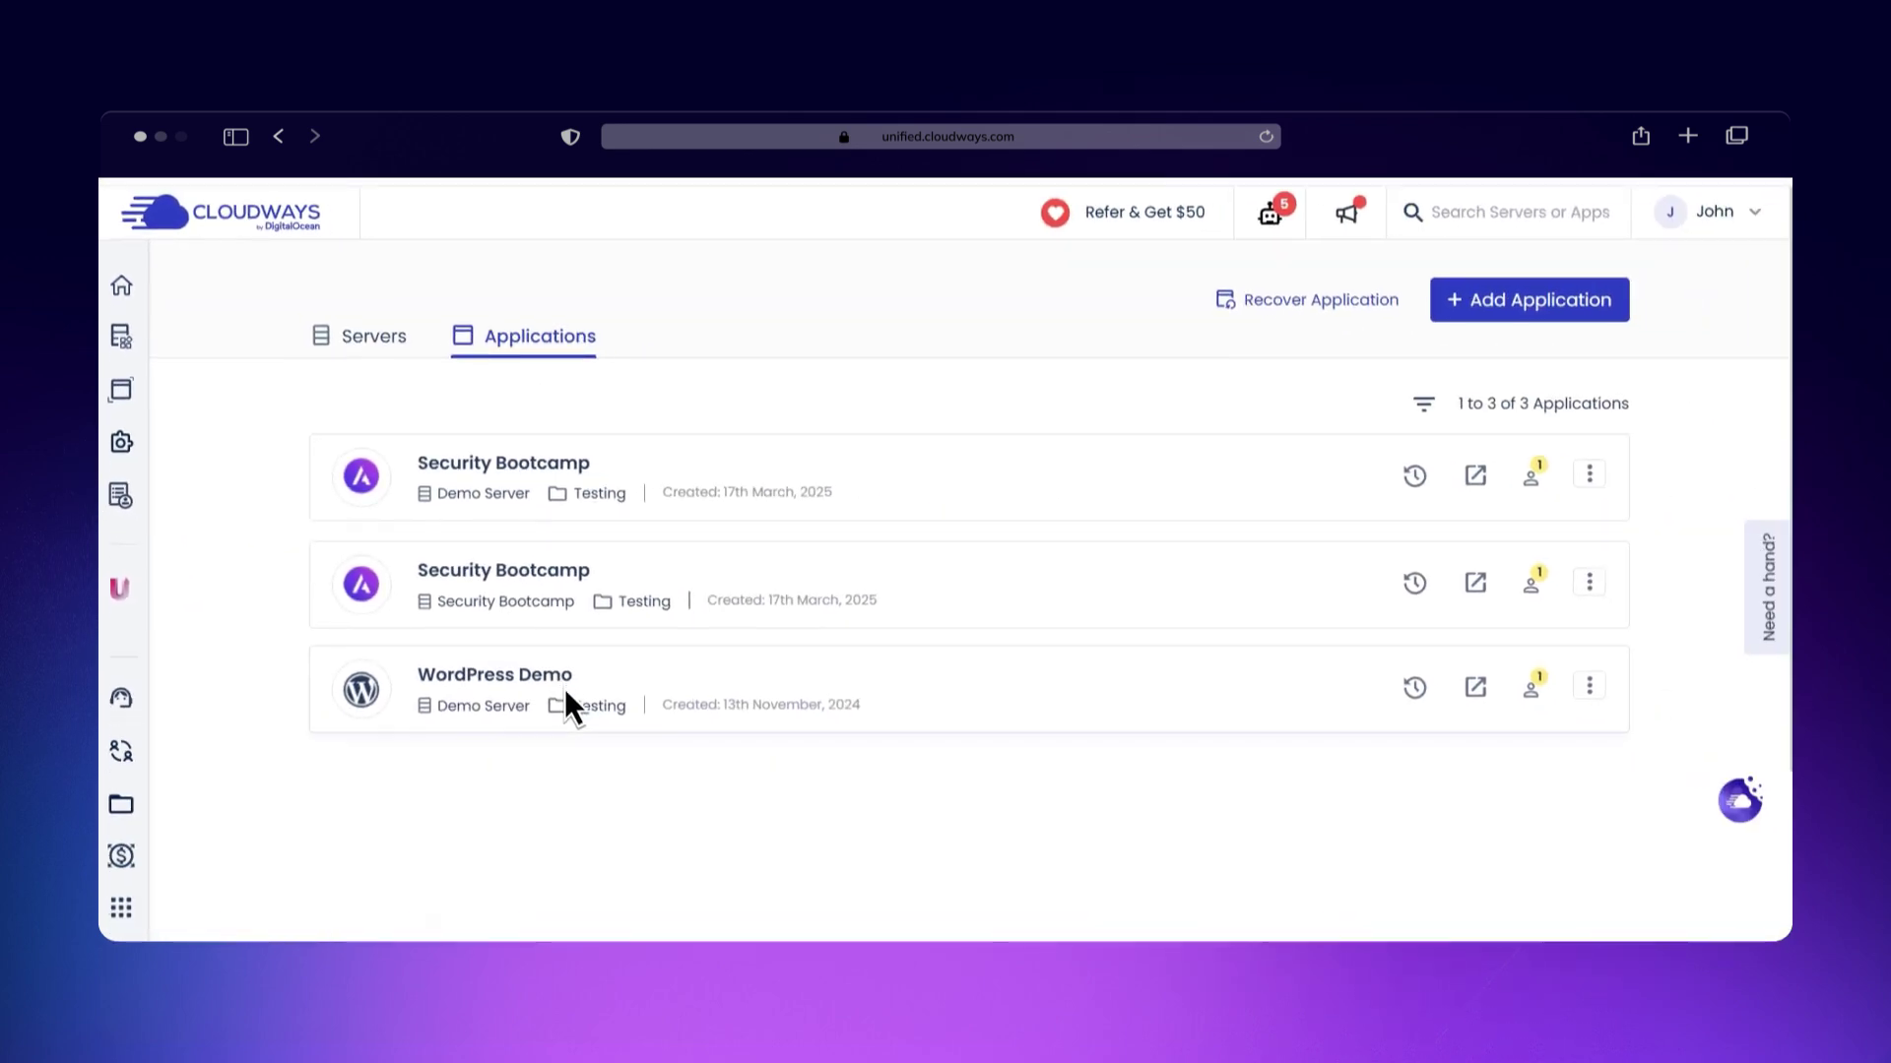
click(564, 688)
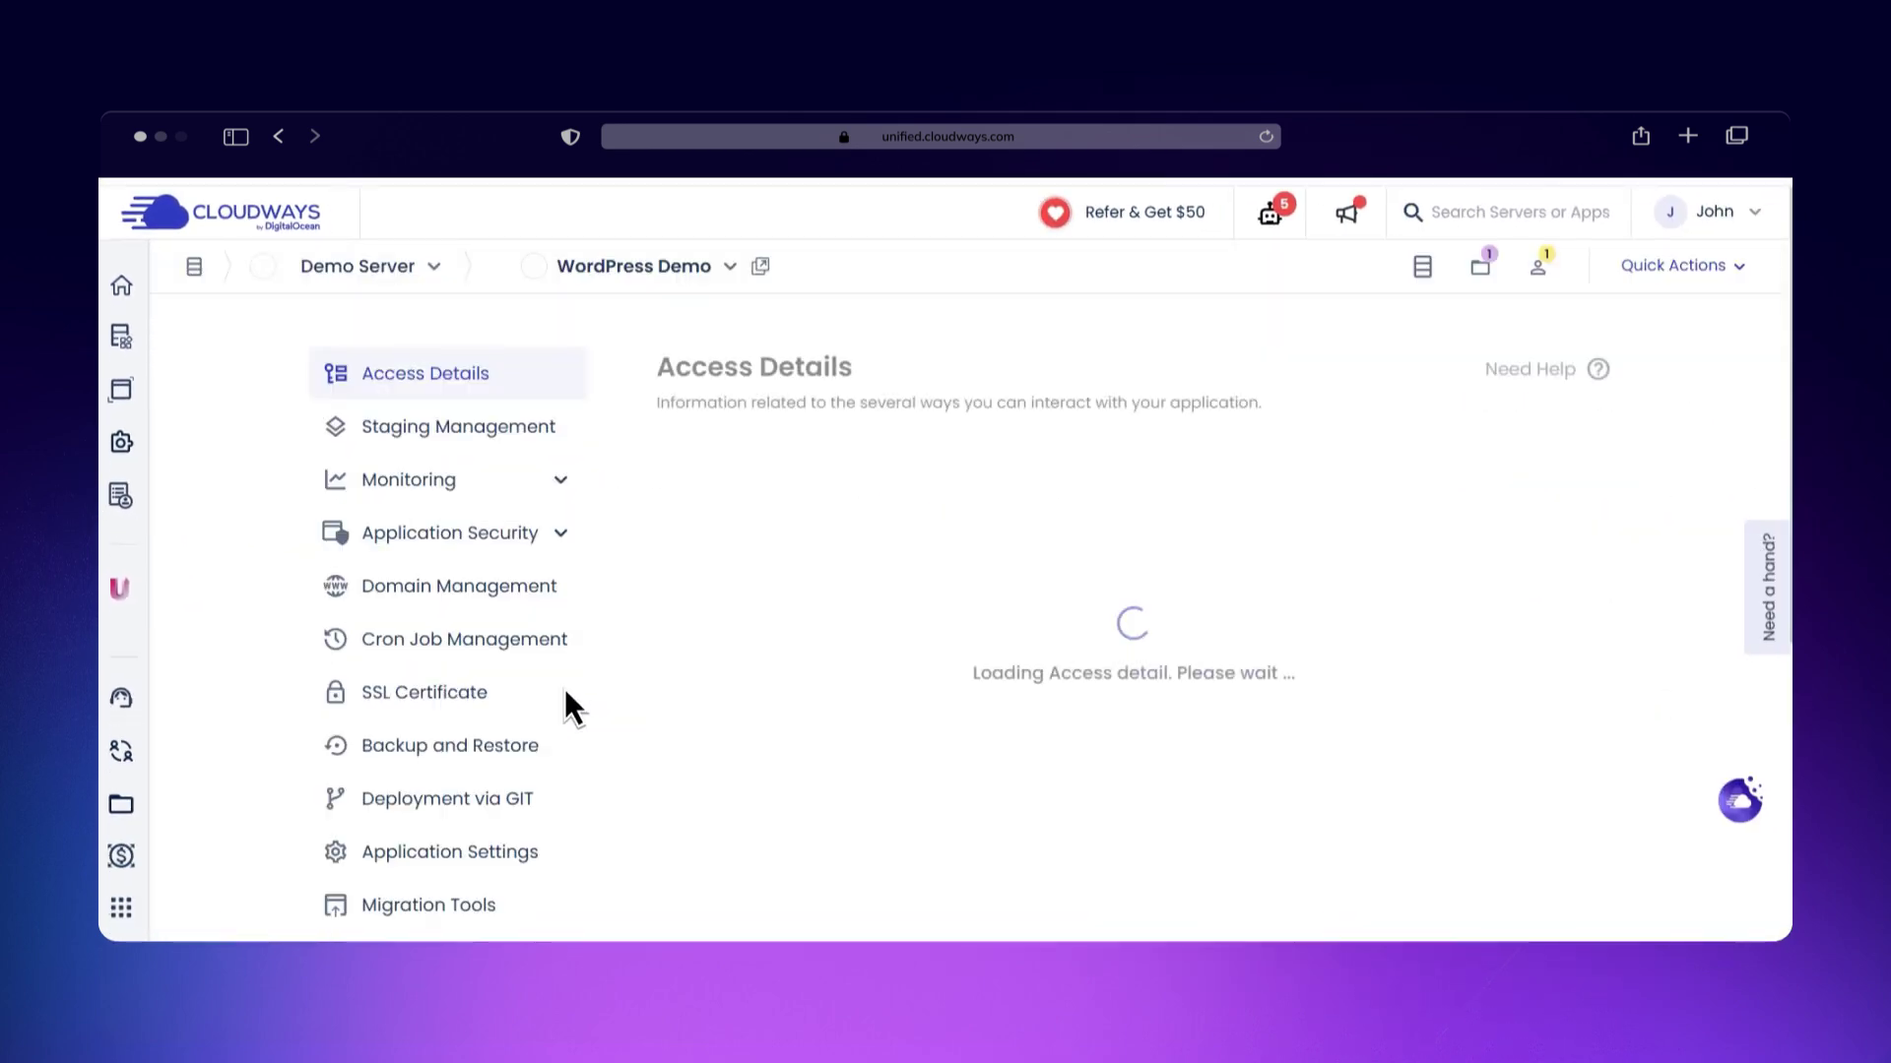
Step: Start a new cron job from the application's Cron Job Management page
click(475, 637)
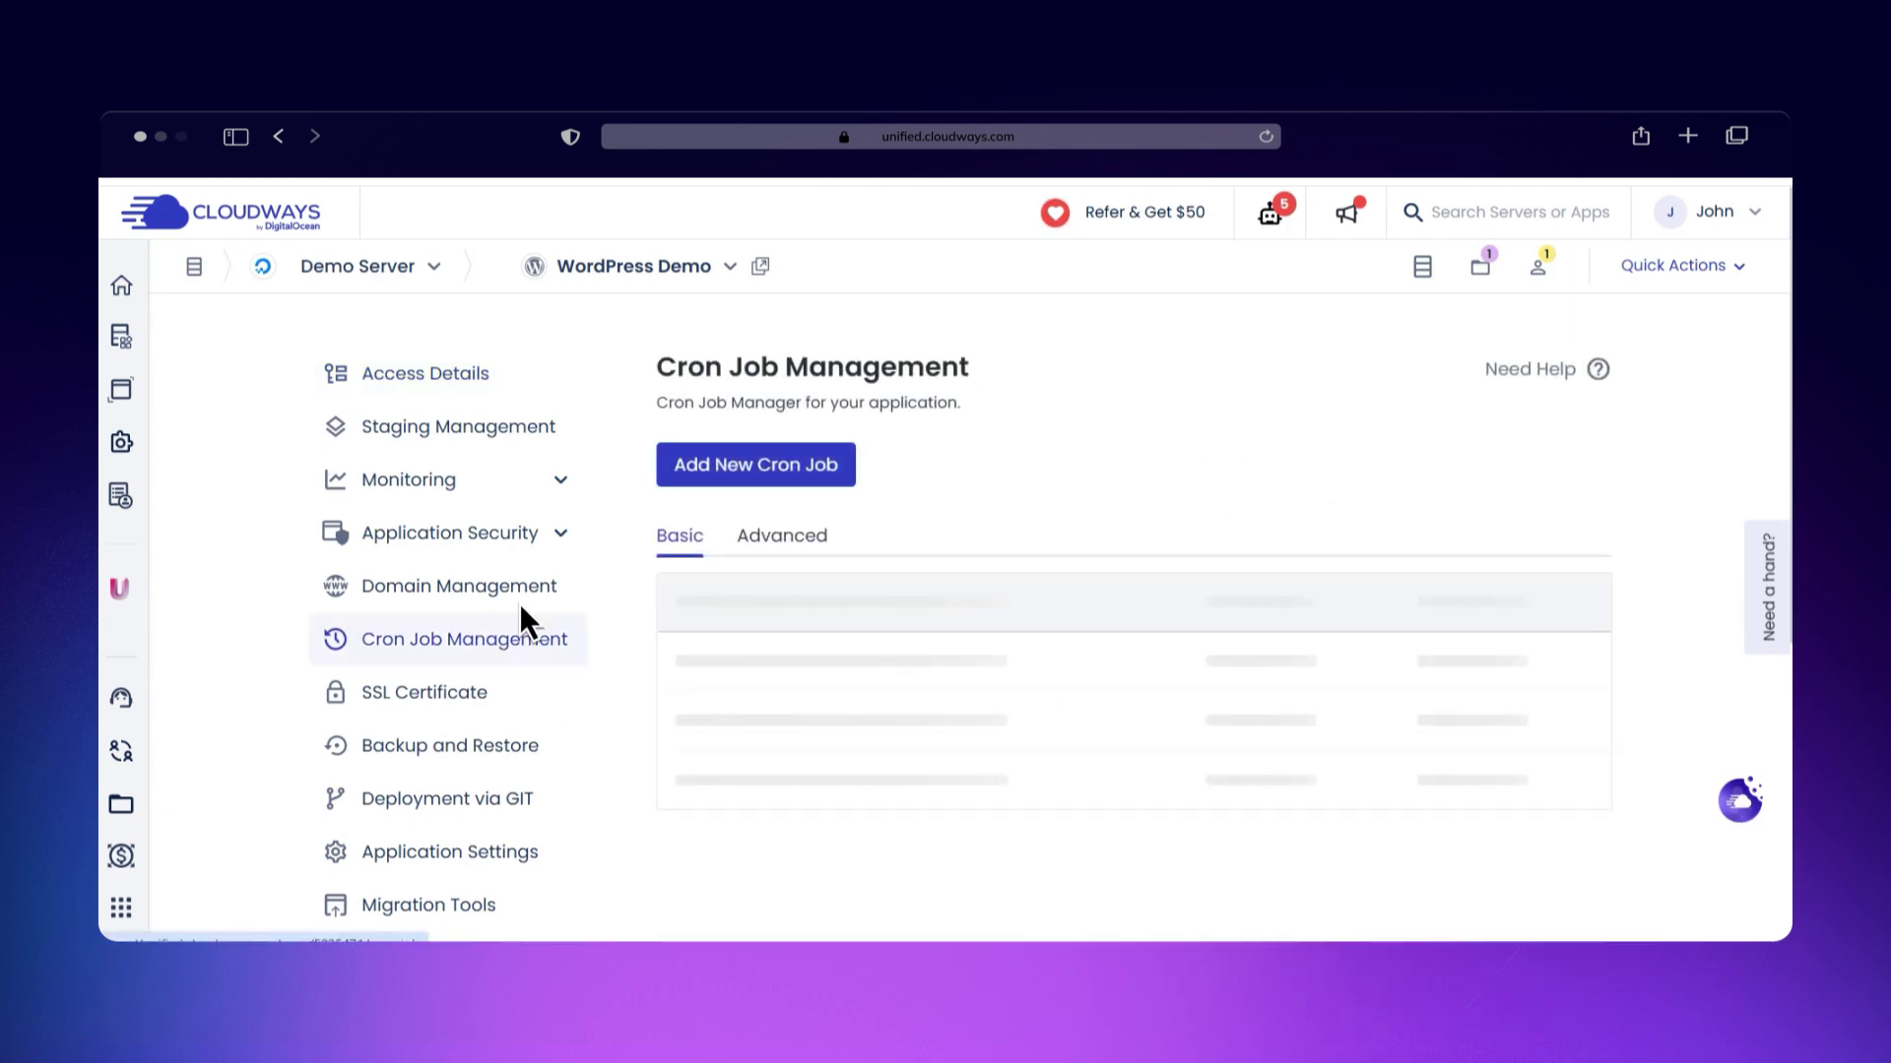
click(754, 467)
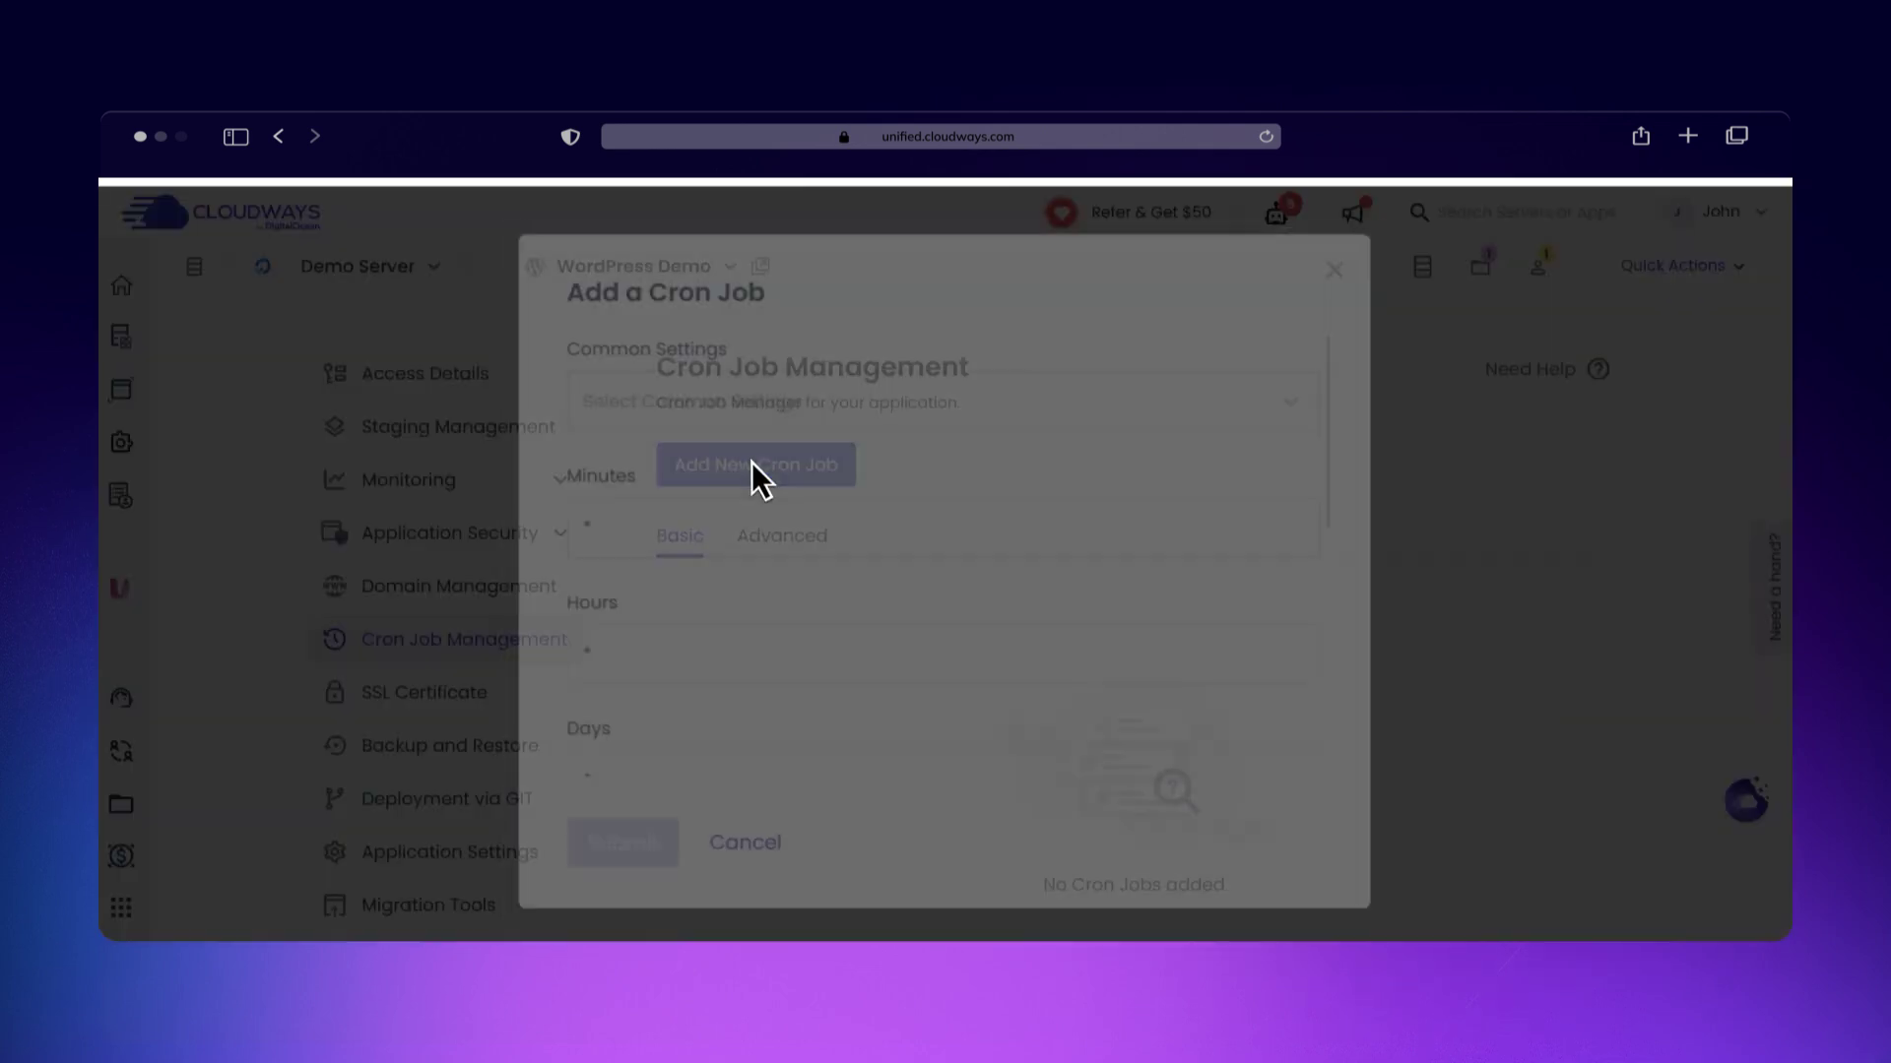
click(780, 433)
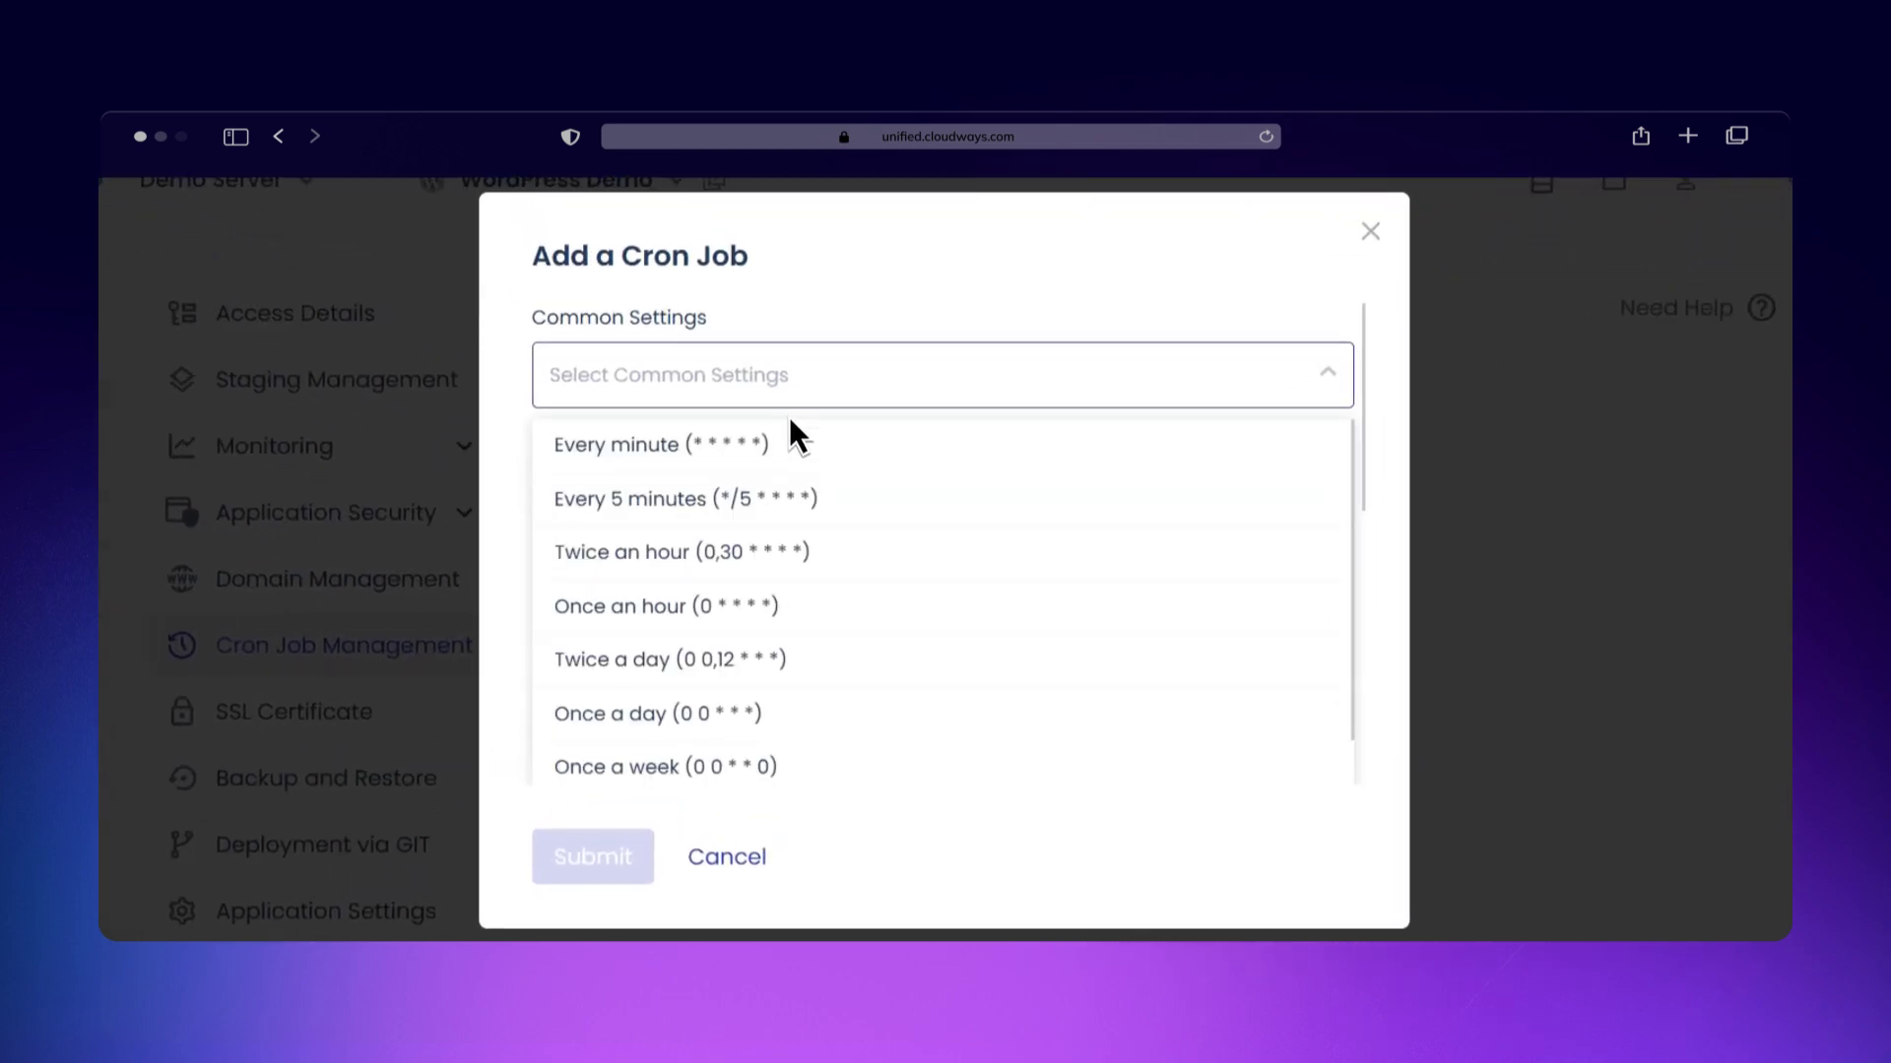
click(791, 479)
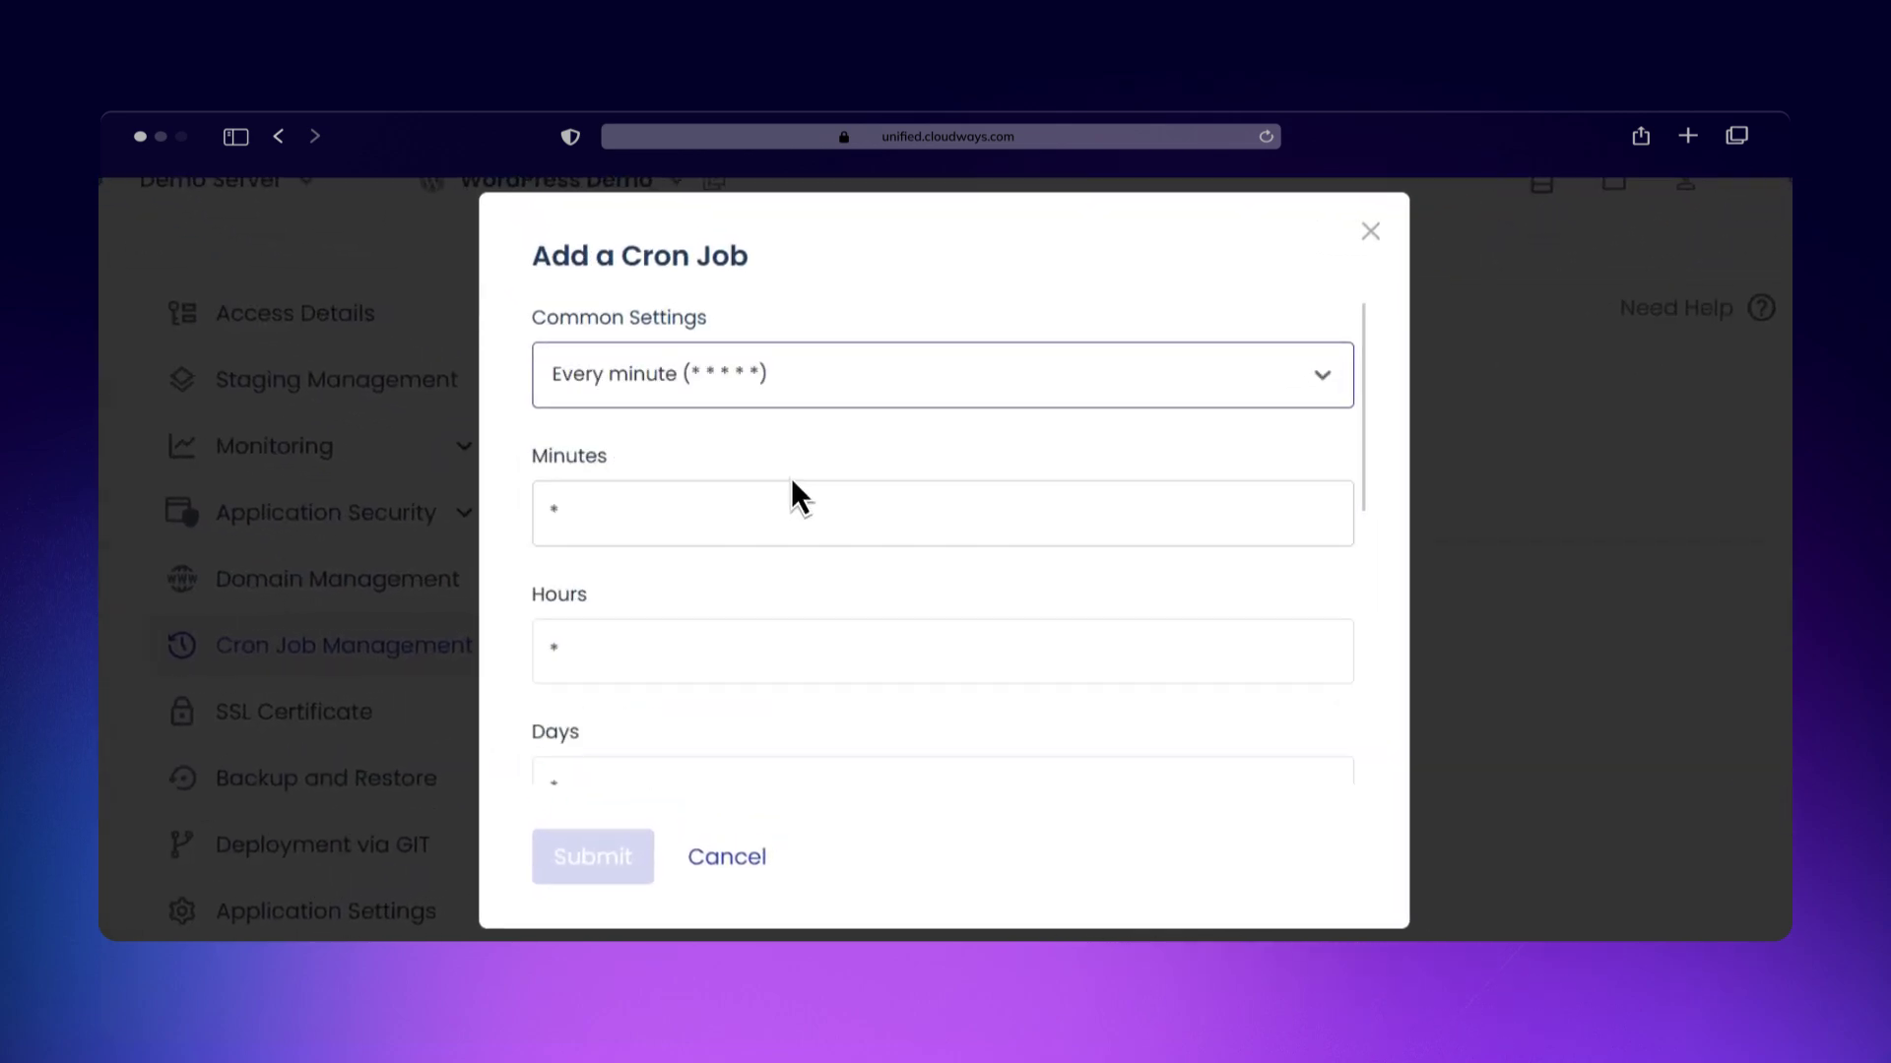
Step: Set the schedule to the 'Twice a day' preset (minute 0, hours 0,12)
click(670, 516)
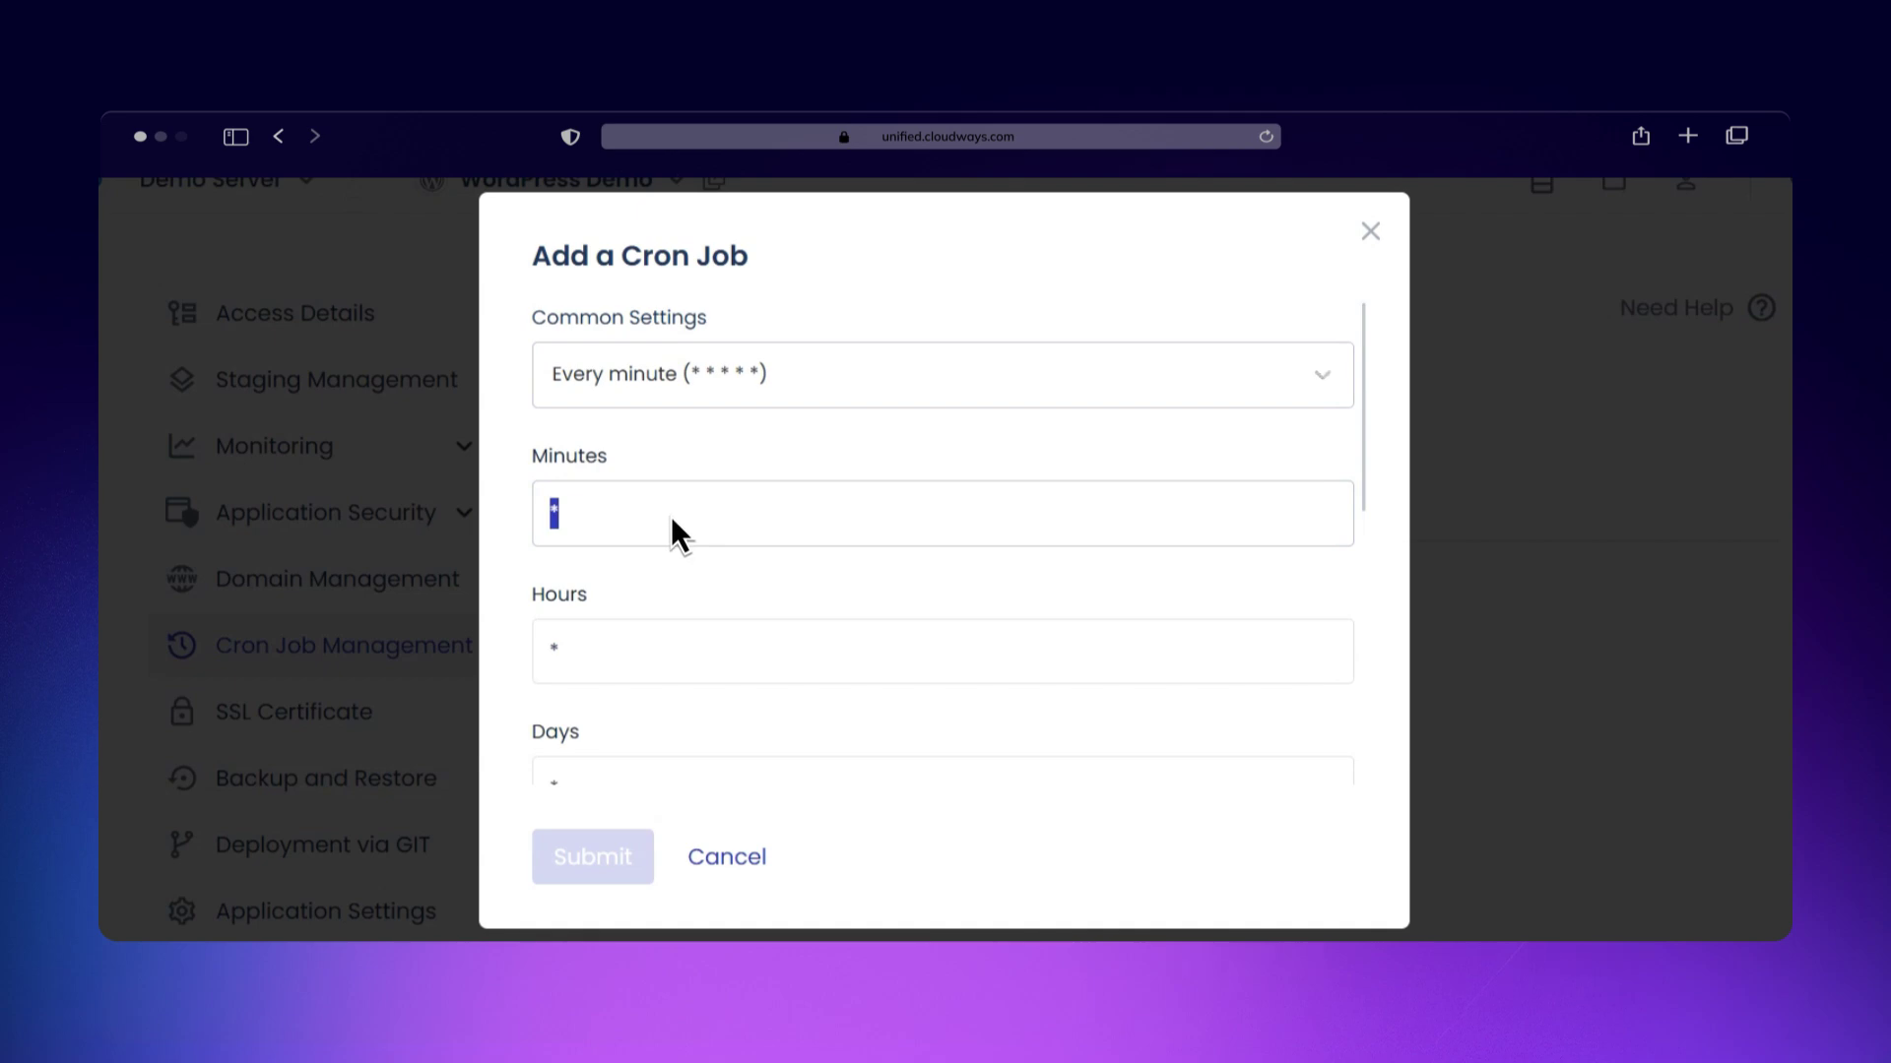
scroll(670, 516, down, 5)
scroll(671, 515, down, 2)
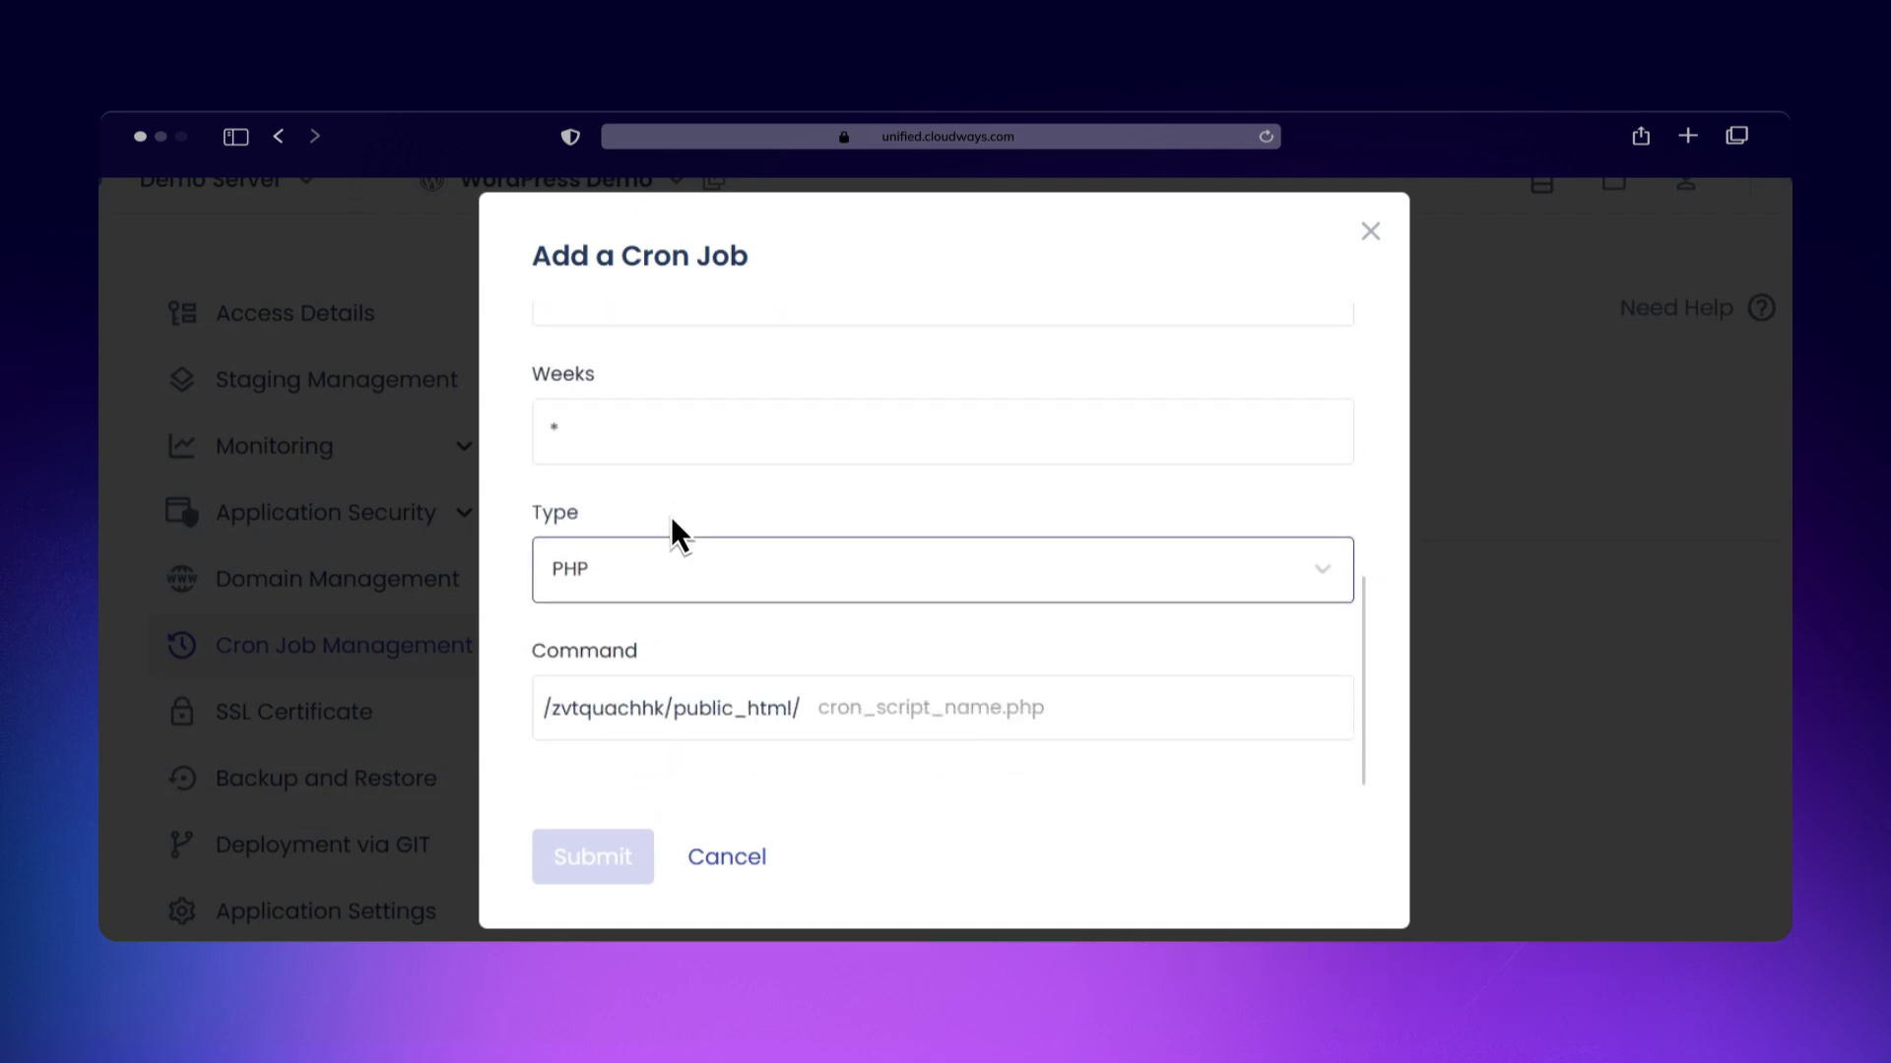
scroll(671, 516, up, 10)
double_click(671, 516)
key(shift+Tab)
key(space)
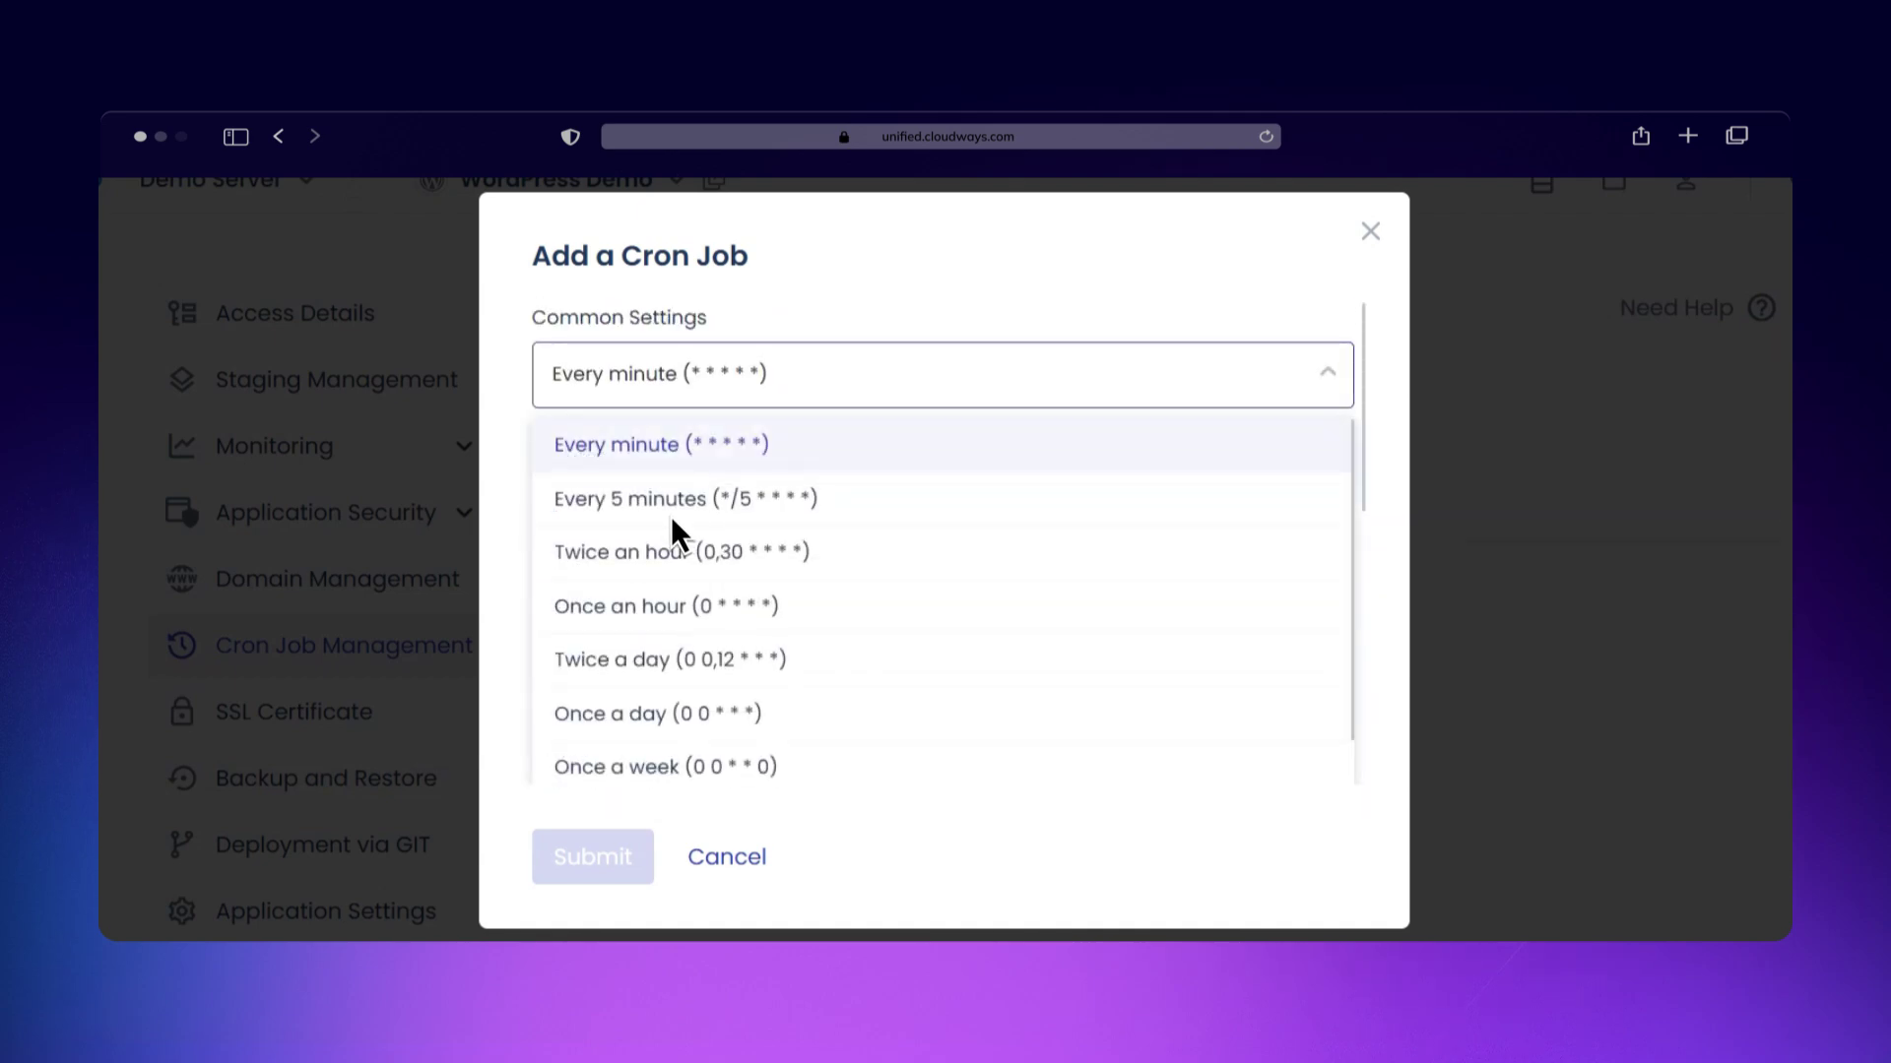
key(Down)
key(Down)
key(Down)
key(Down)
key(Return)
Step: Enter backup.php as the cron job's command
scroll(670, 516, down, 6)
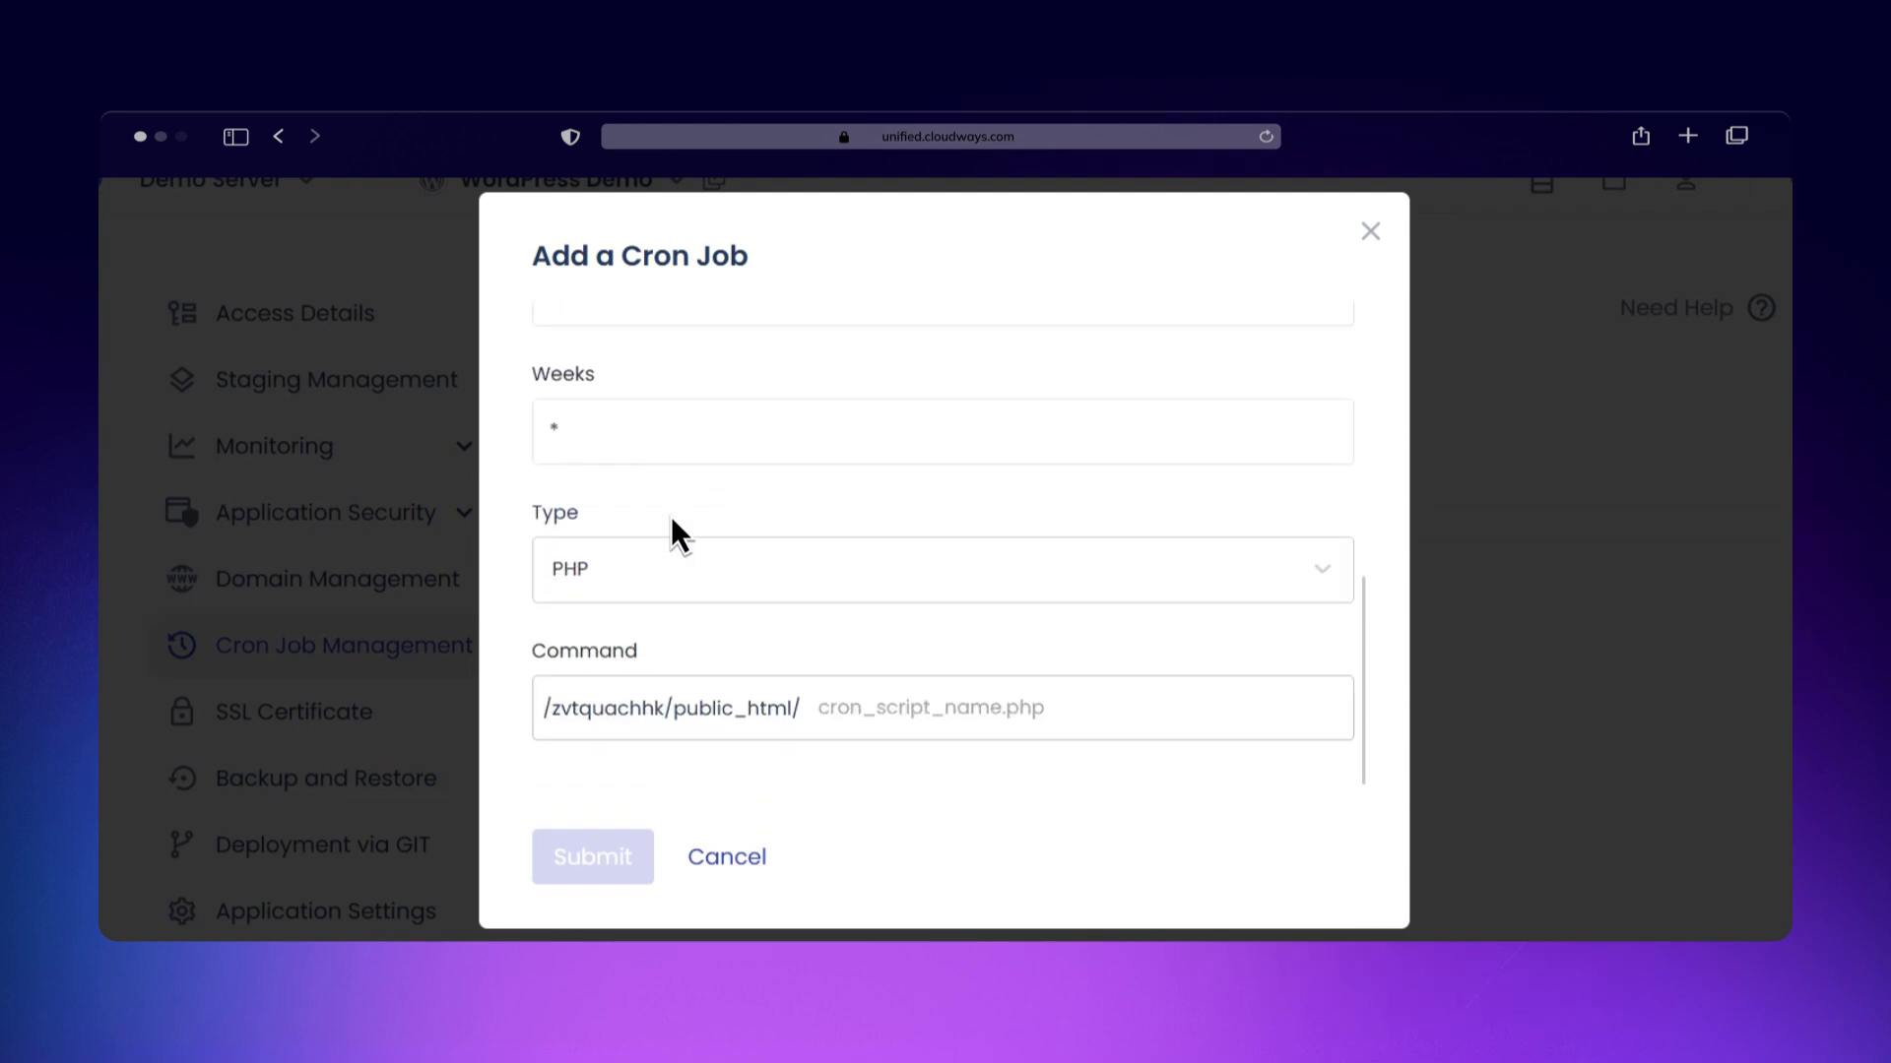
click(845, 680)
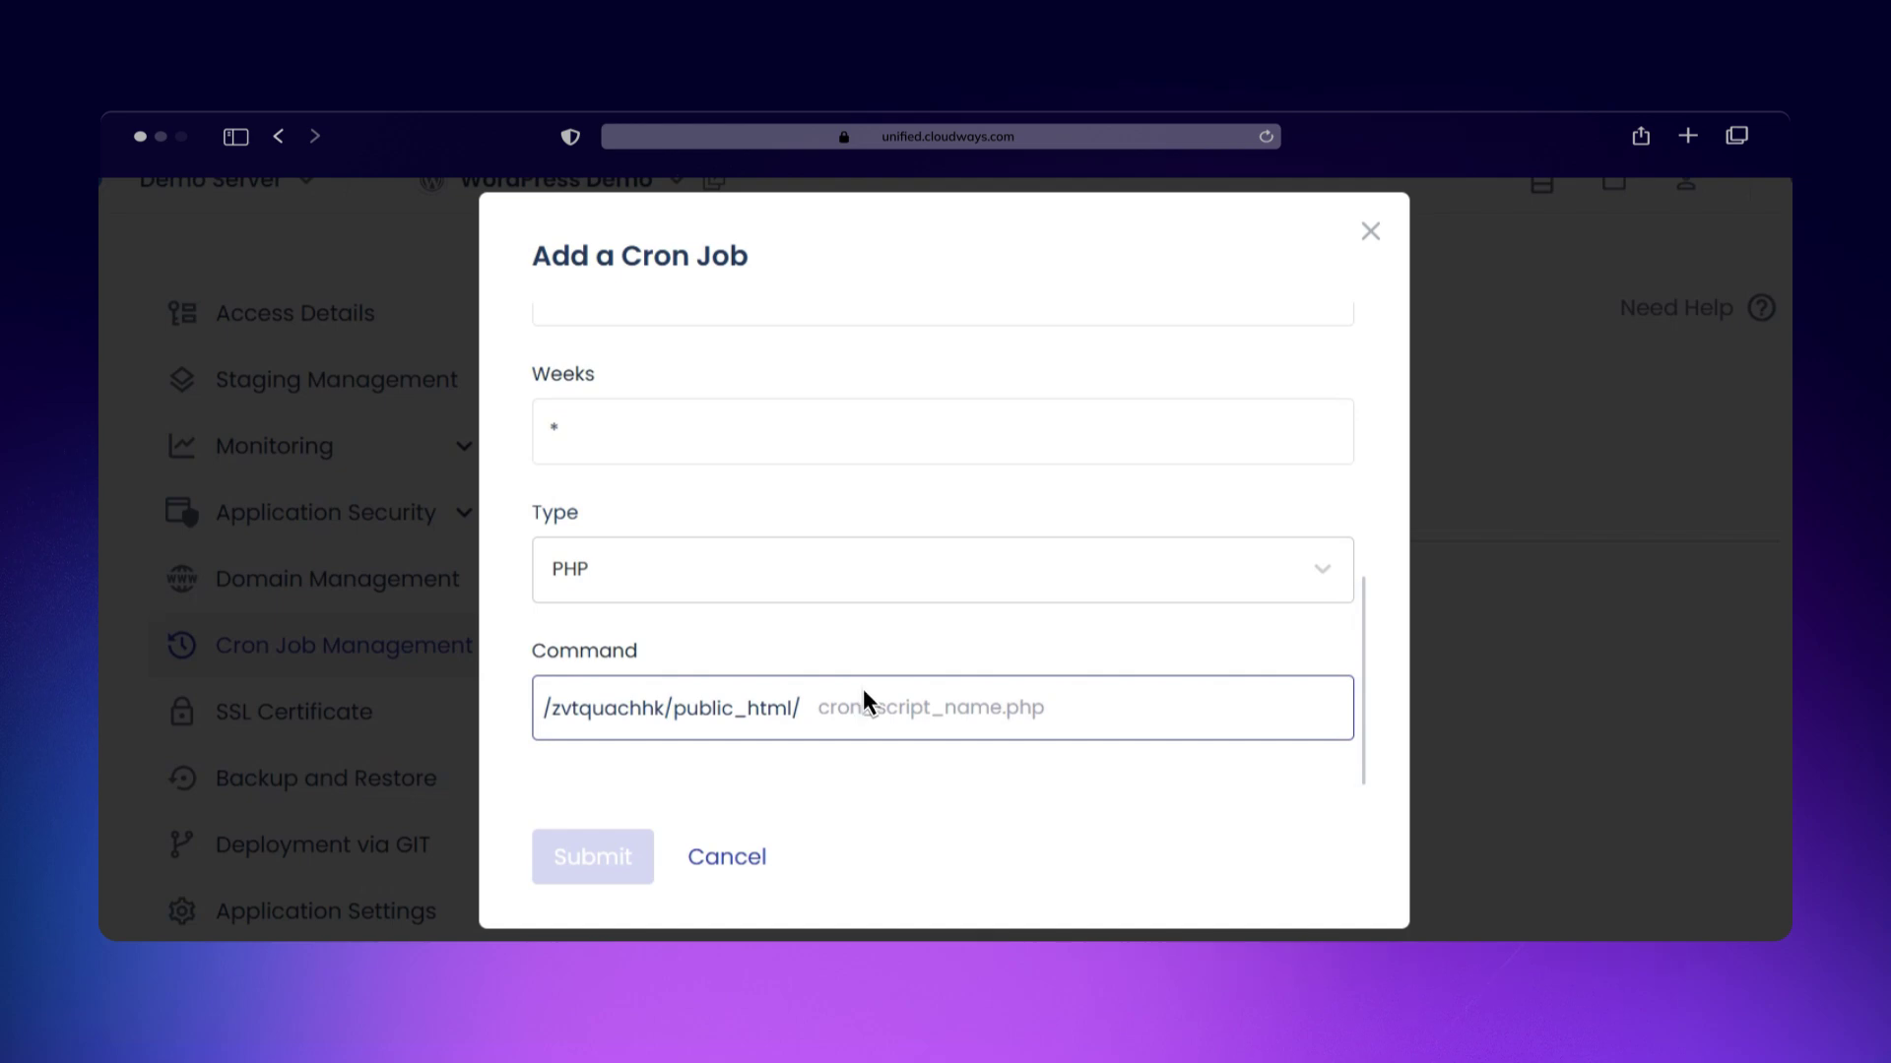
click(859, 683)
text(backup.php)
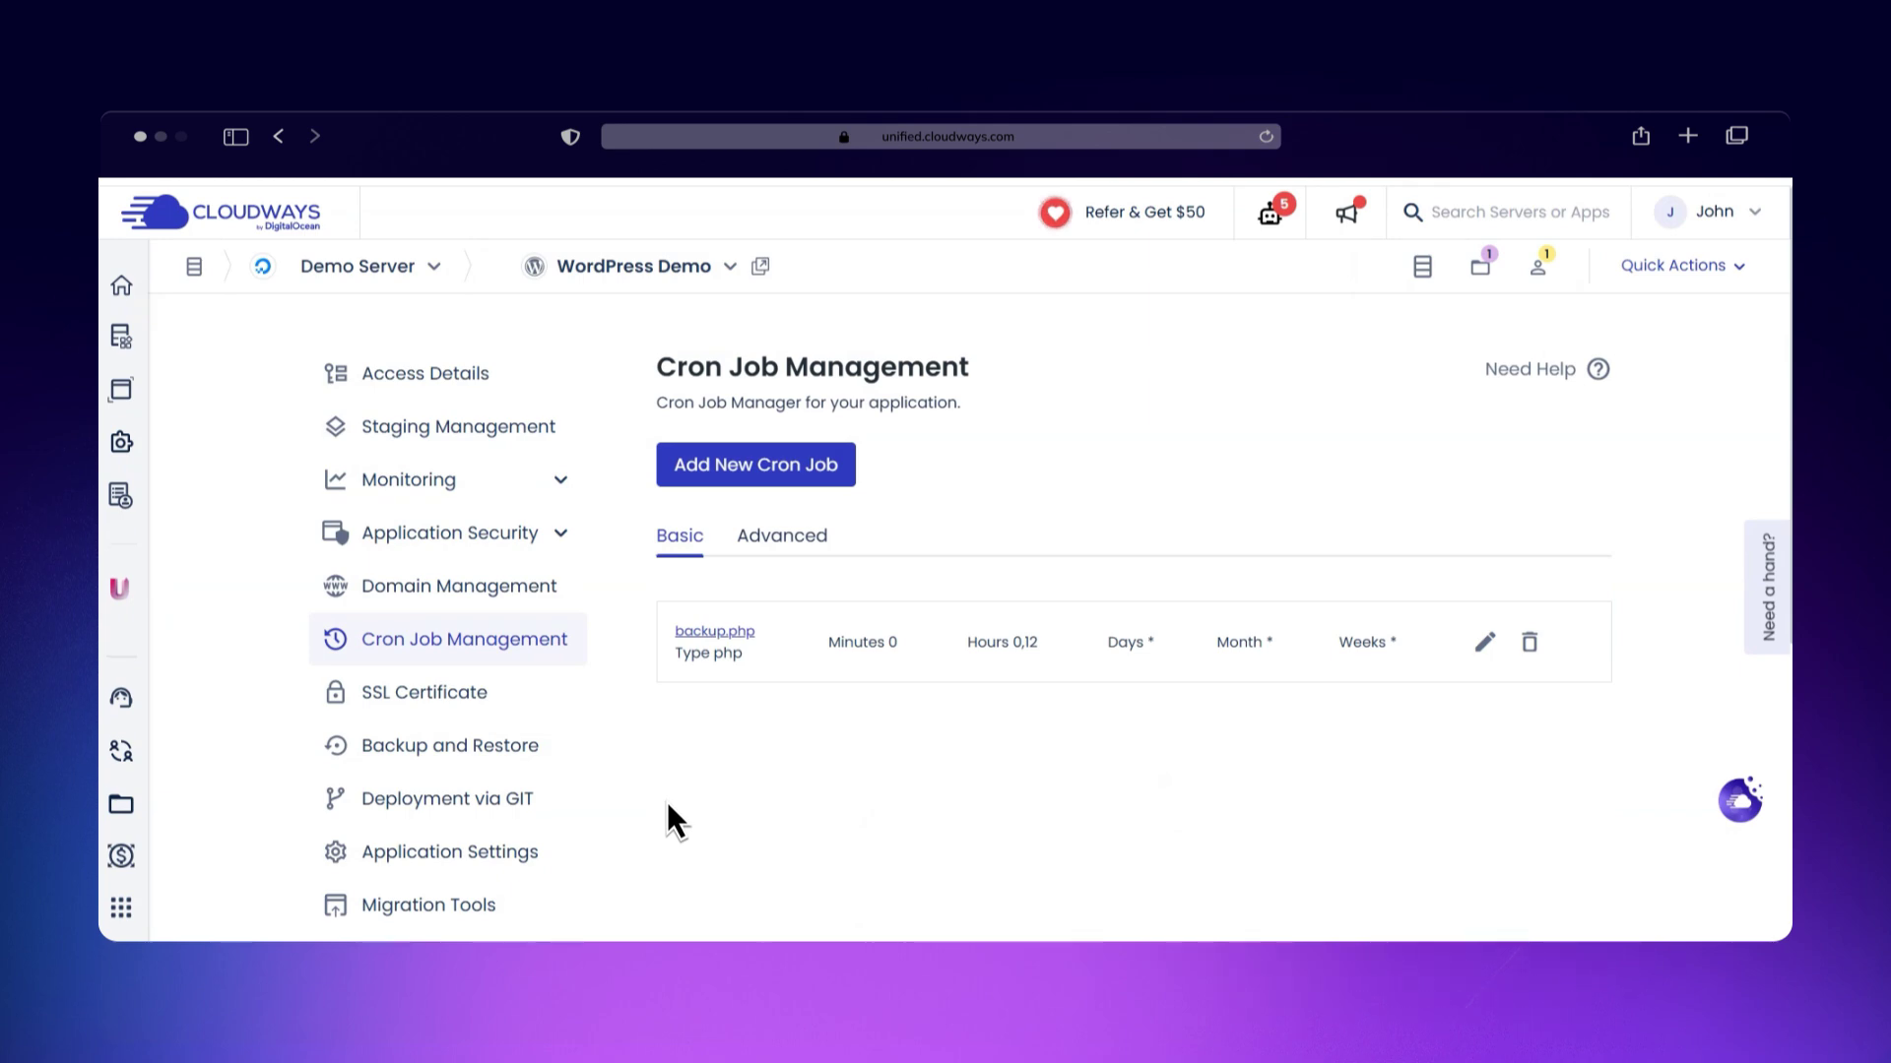
Step: View the backup.php job as raw cron text on the Advanced tab, then switch back to Basic
click(676, 518)
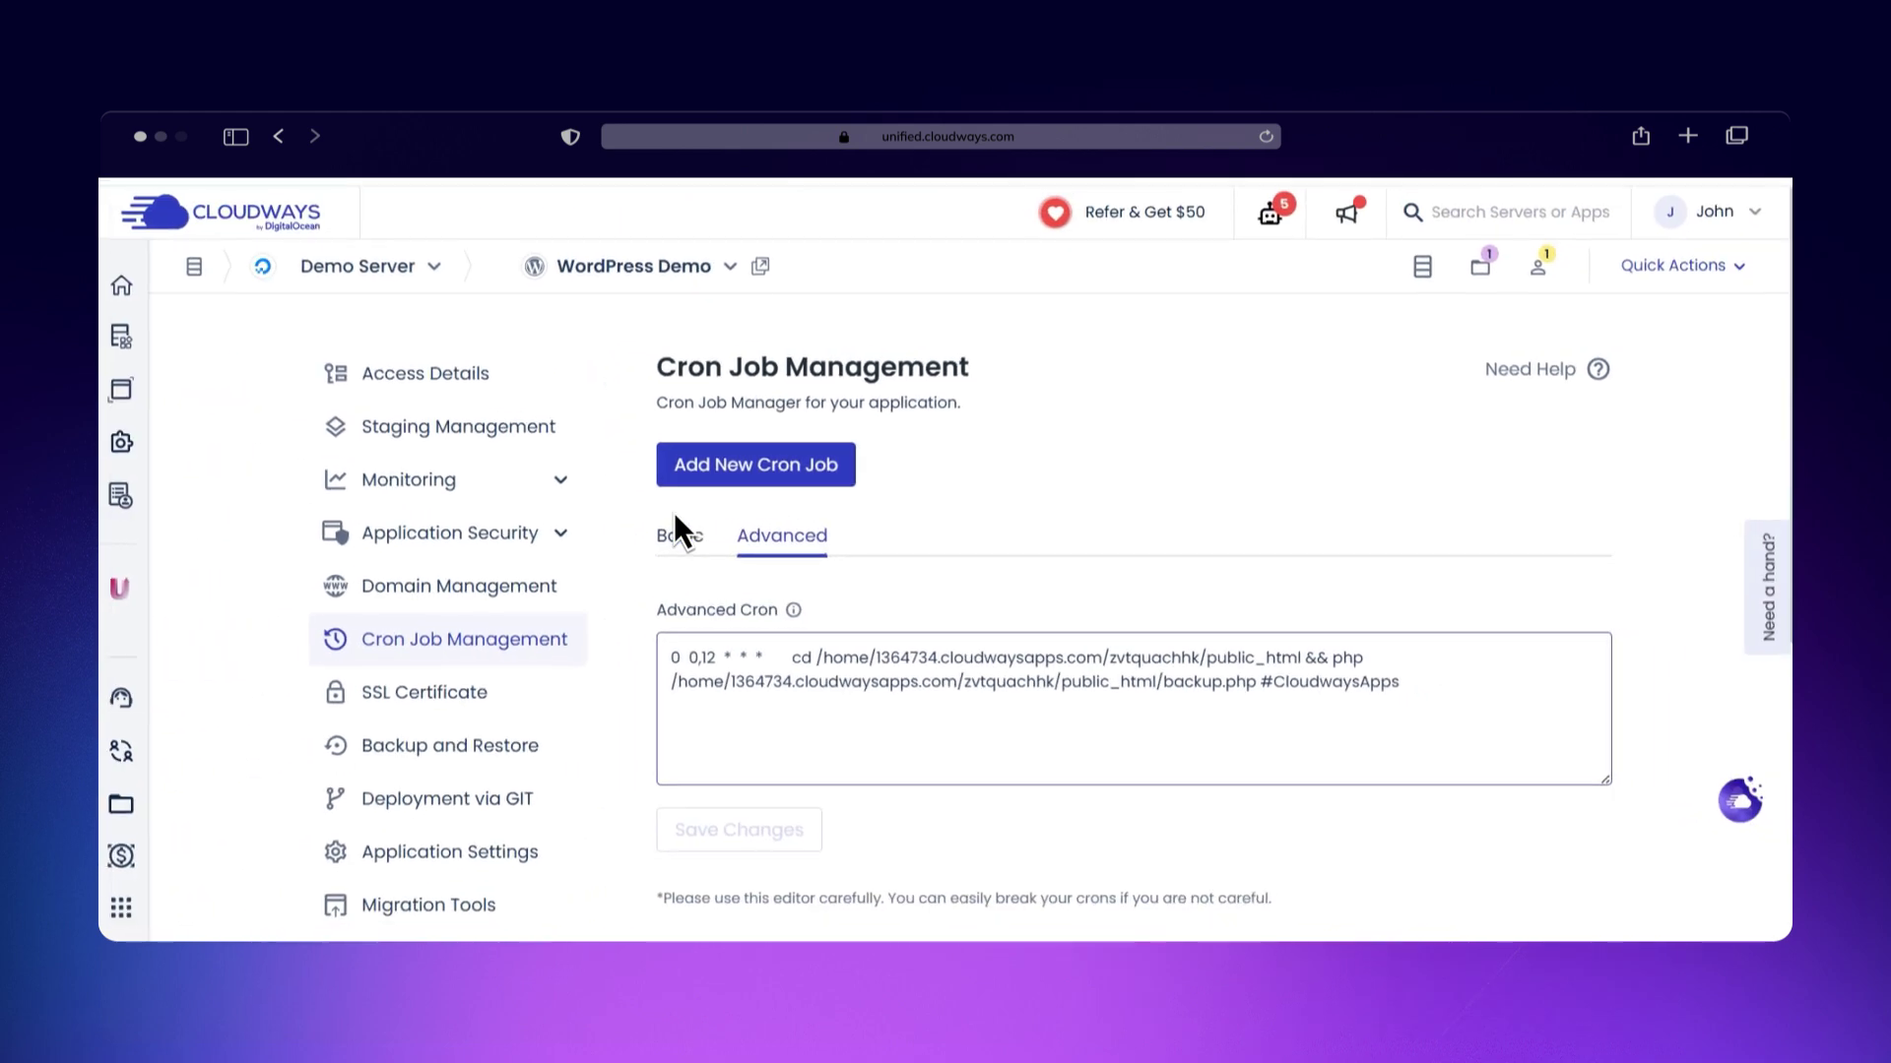
click(664, 532)
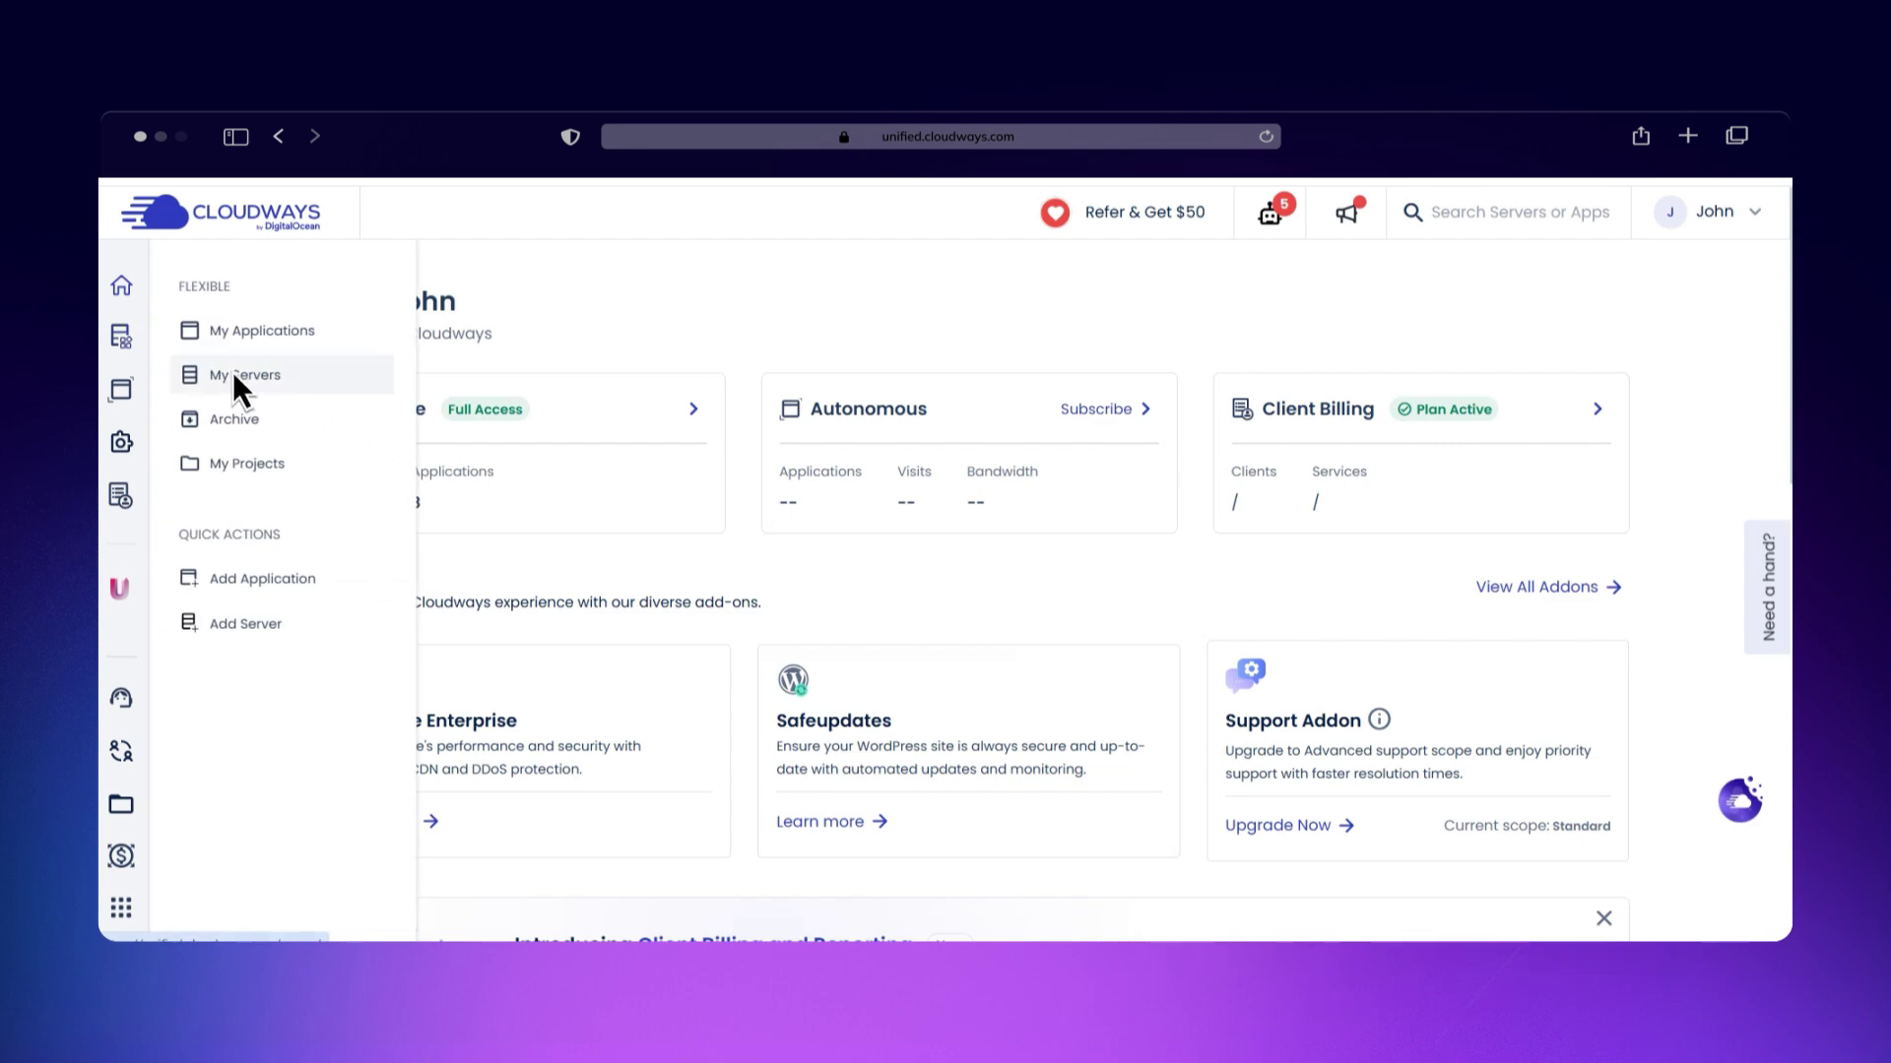
Step: Go to Demo Server, pick WordPress Demo from its applications list, and open Application Settings
click(236, 375)
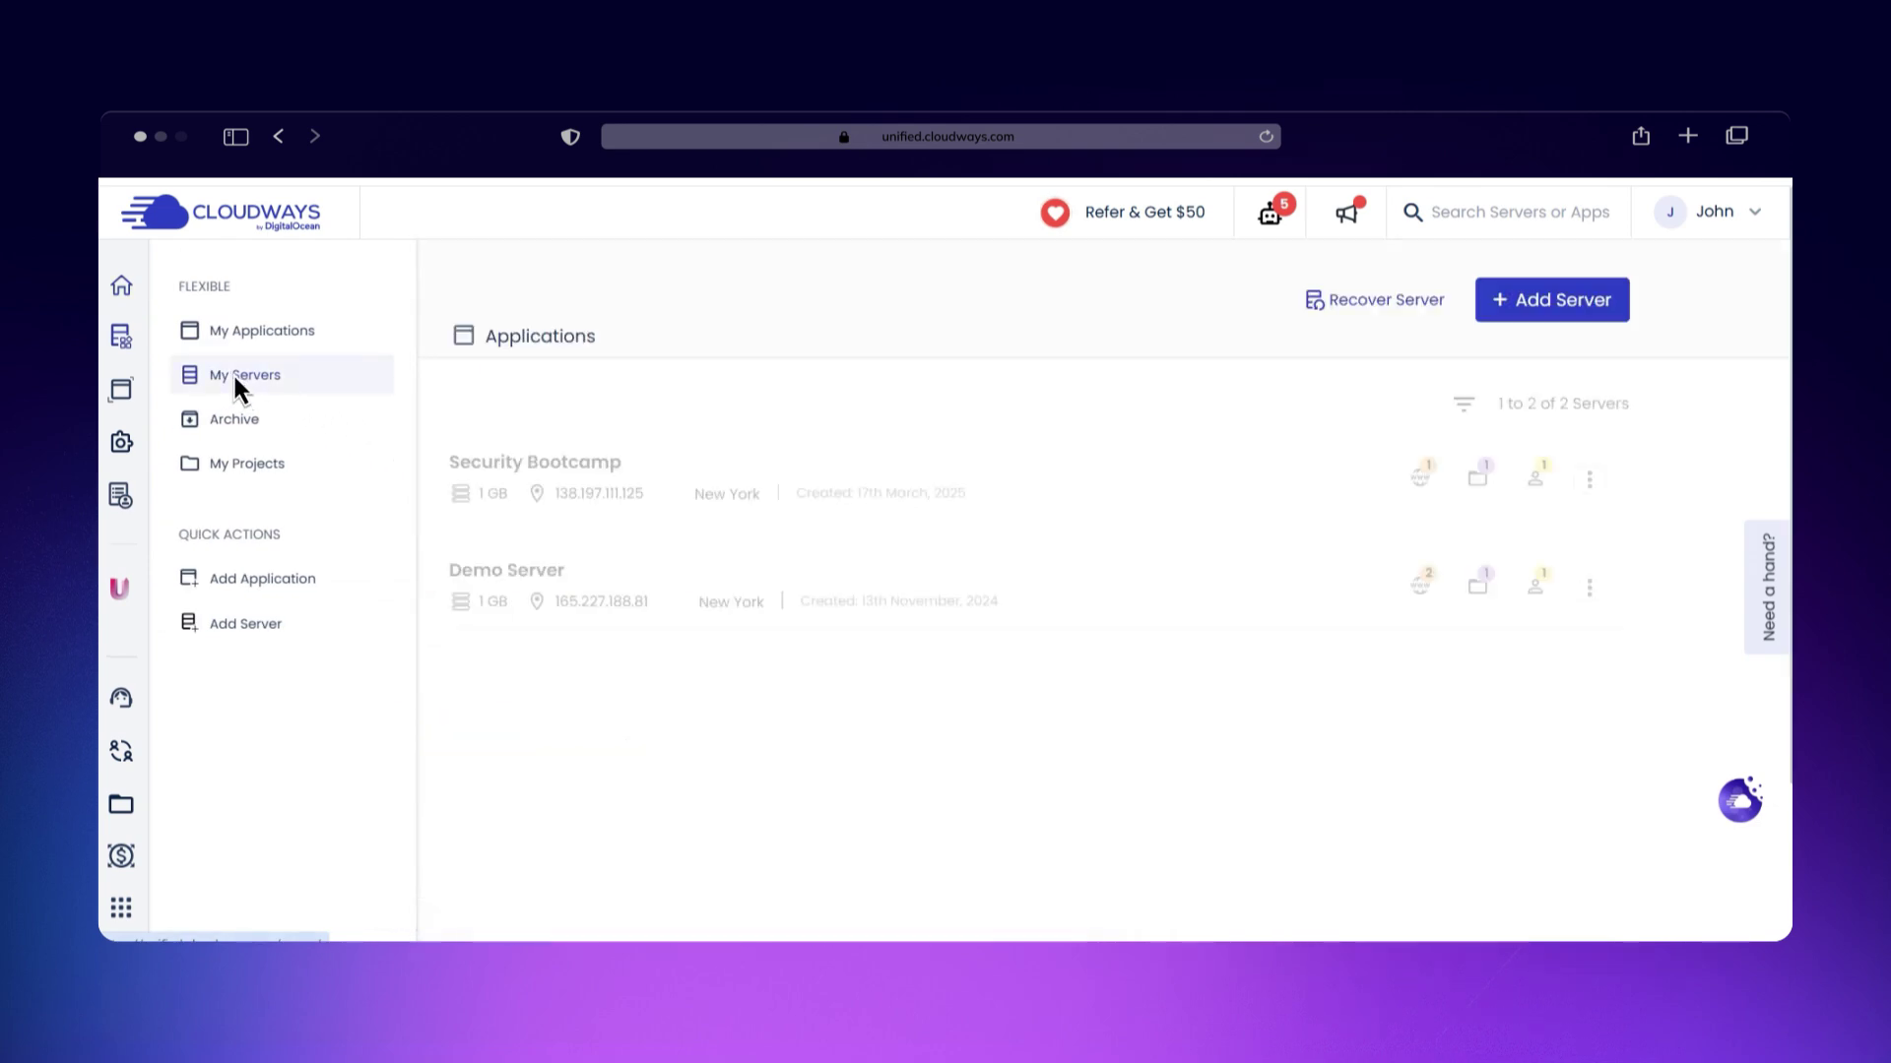
click(689, 583)
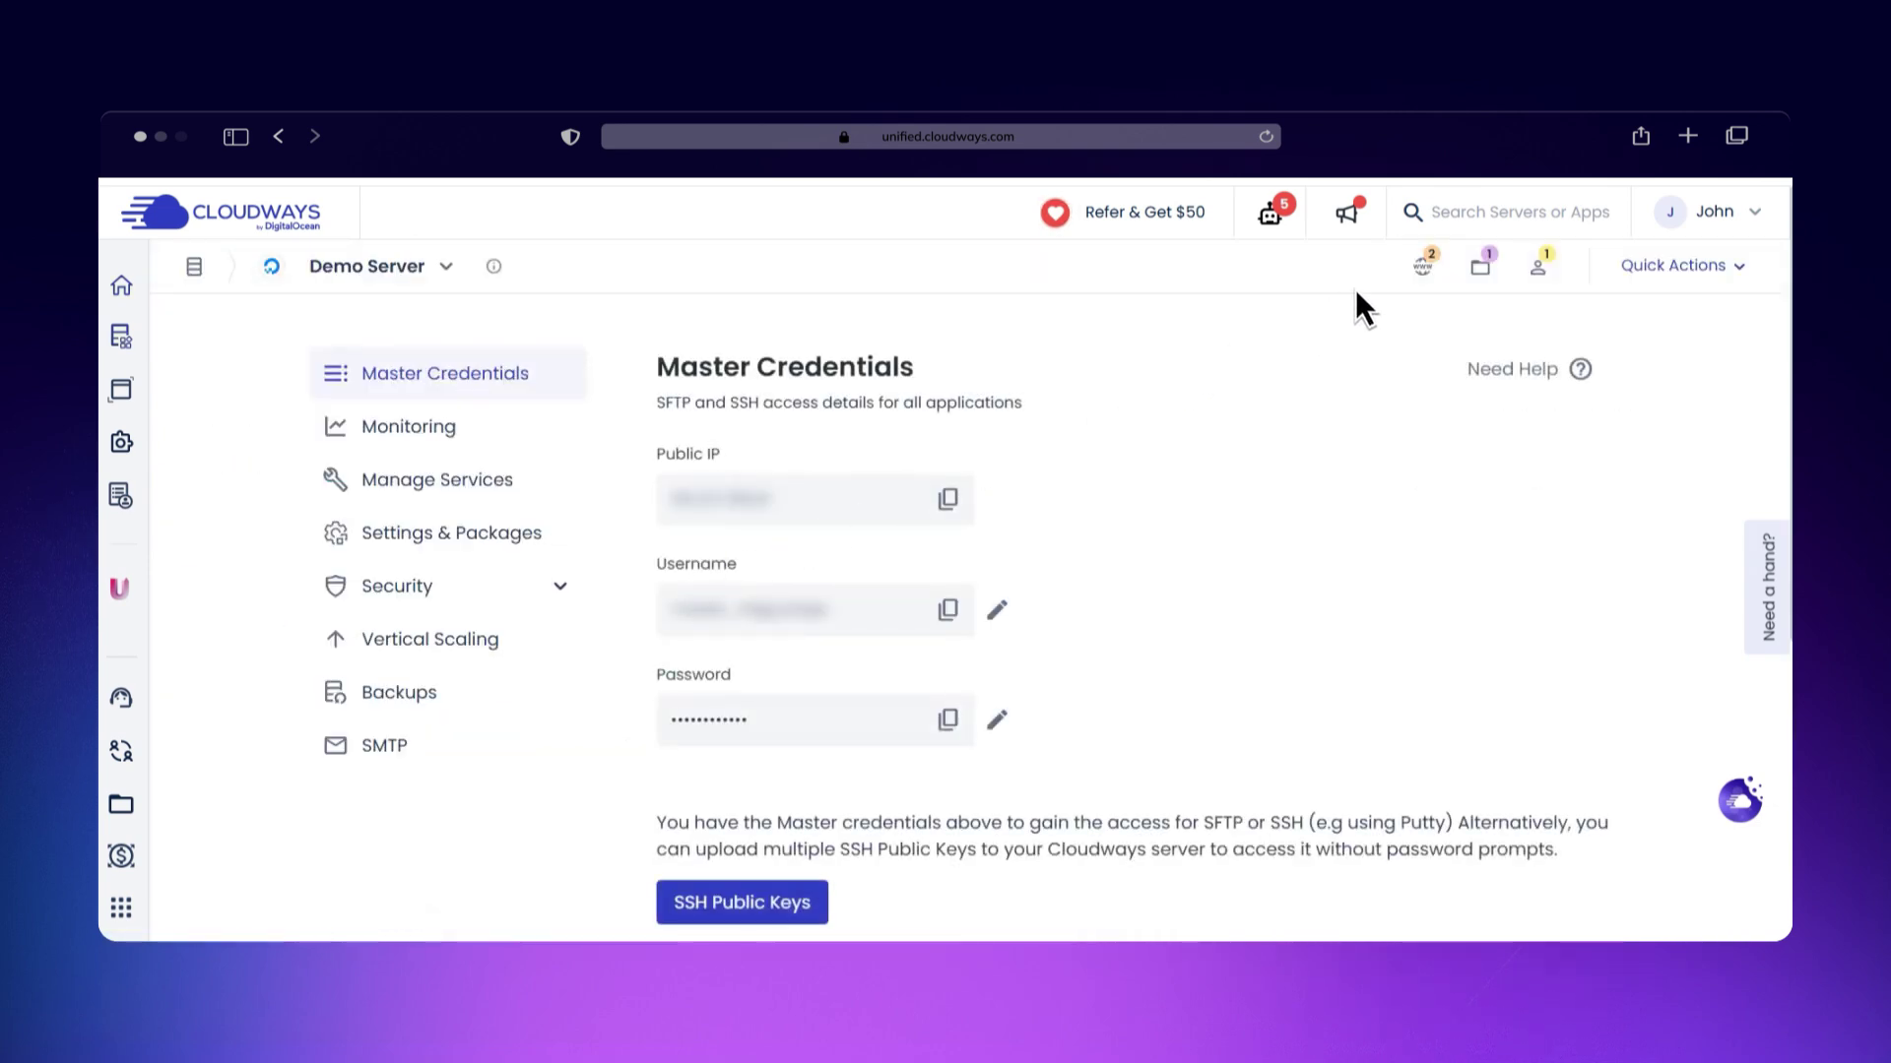
click(1425, 260)
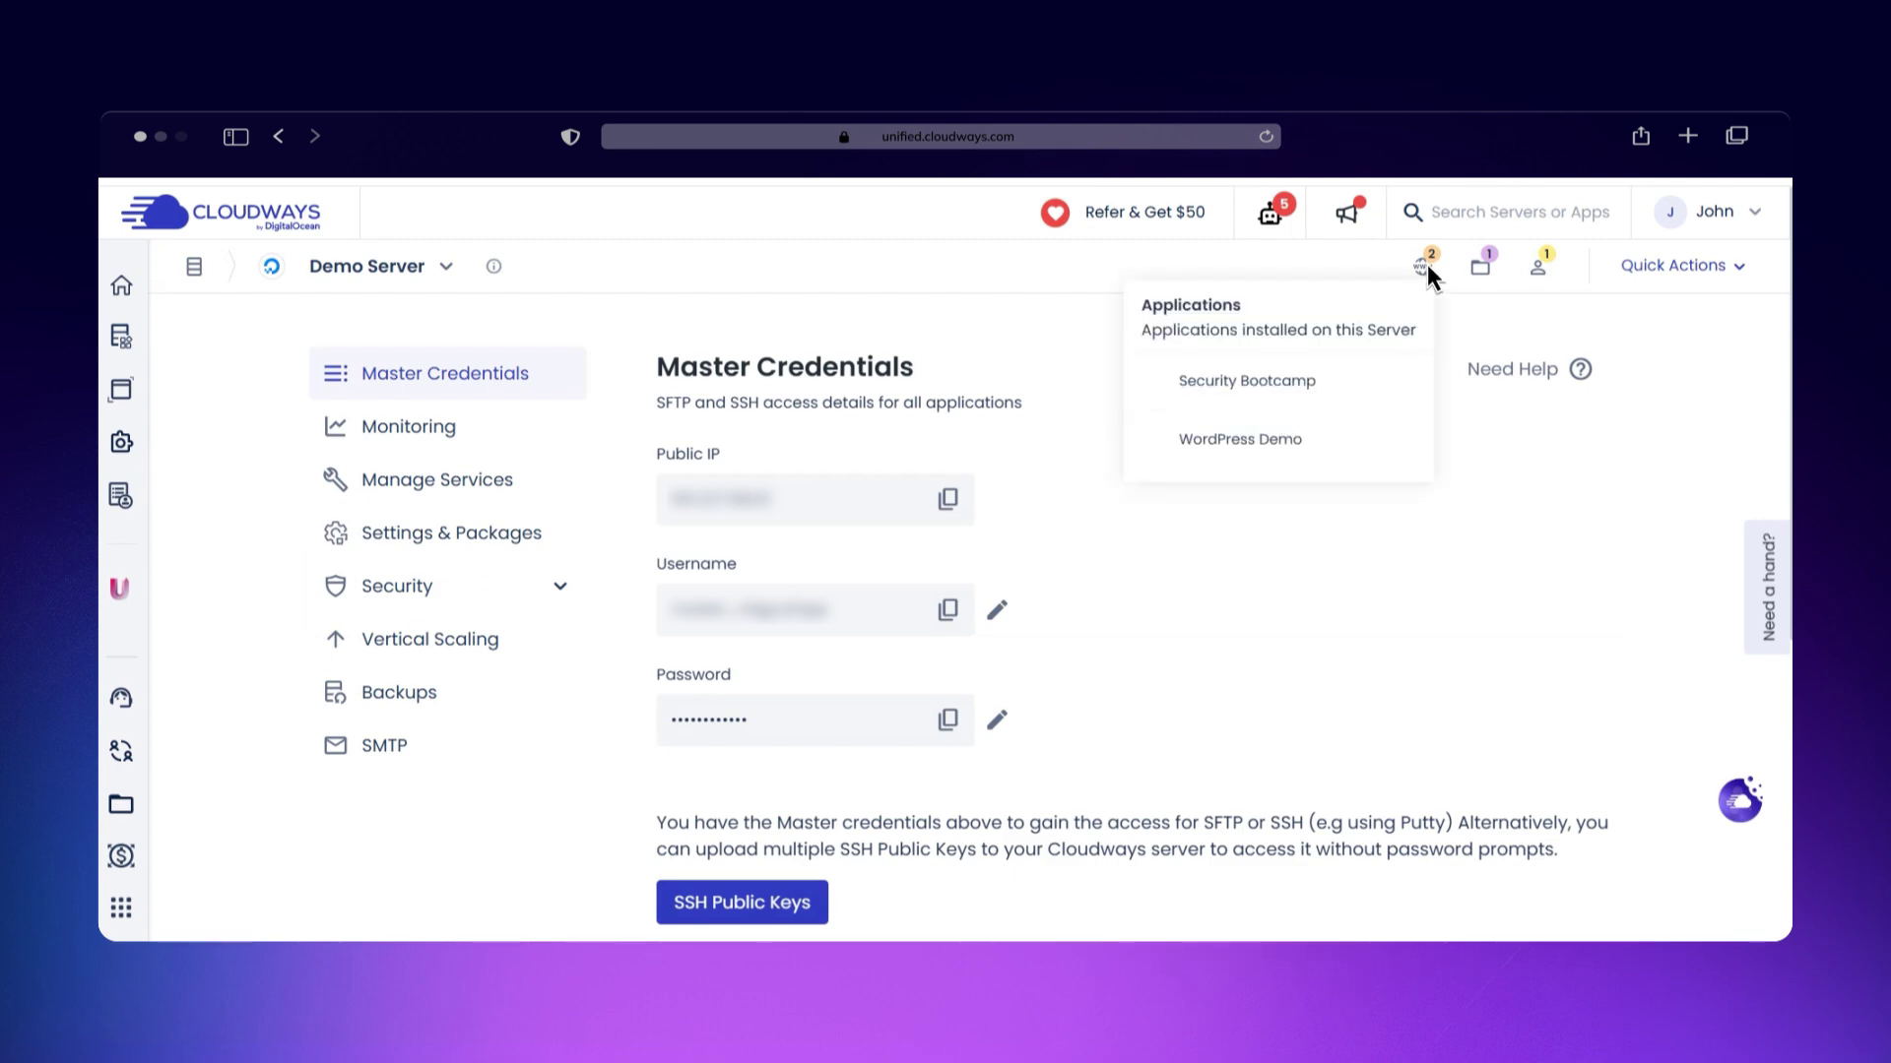
click(1245, 435)
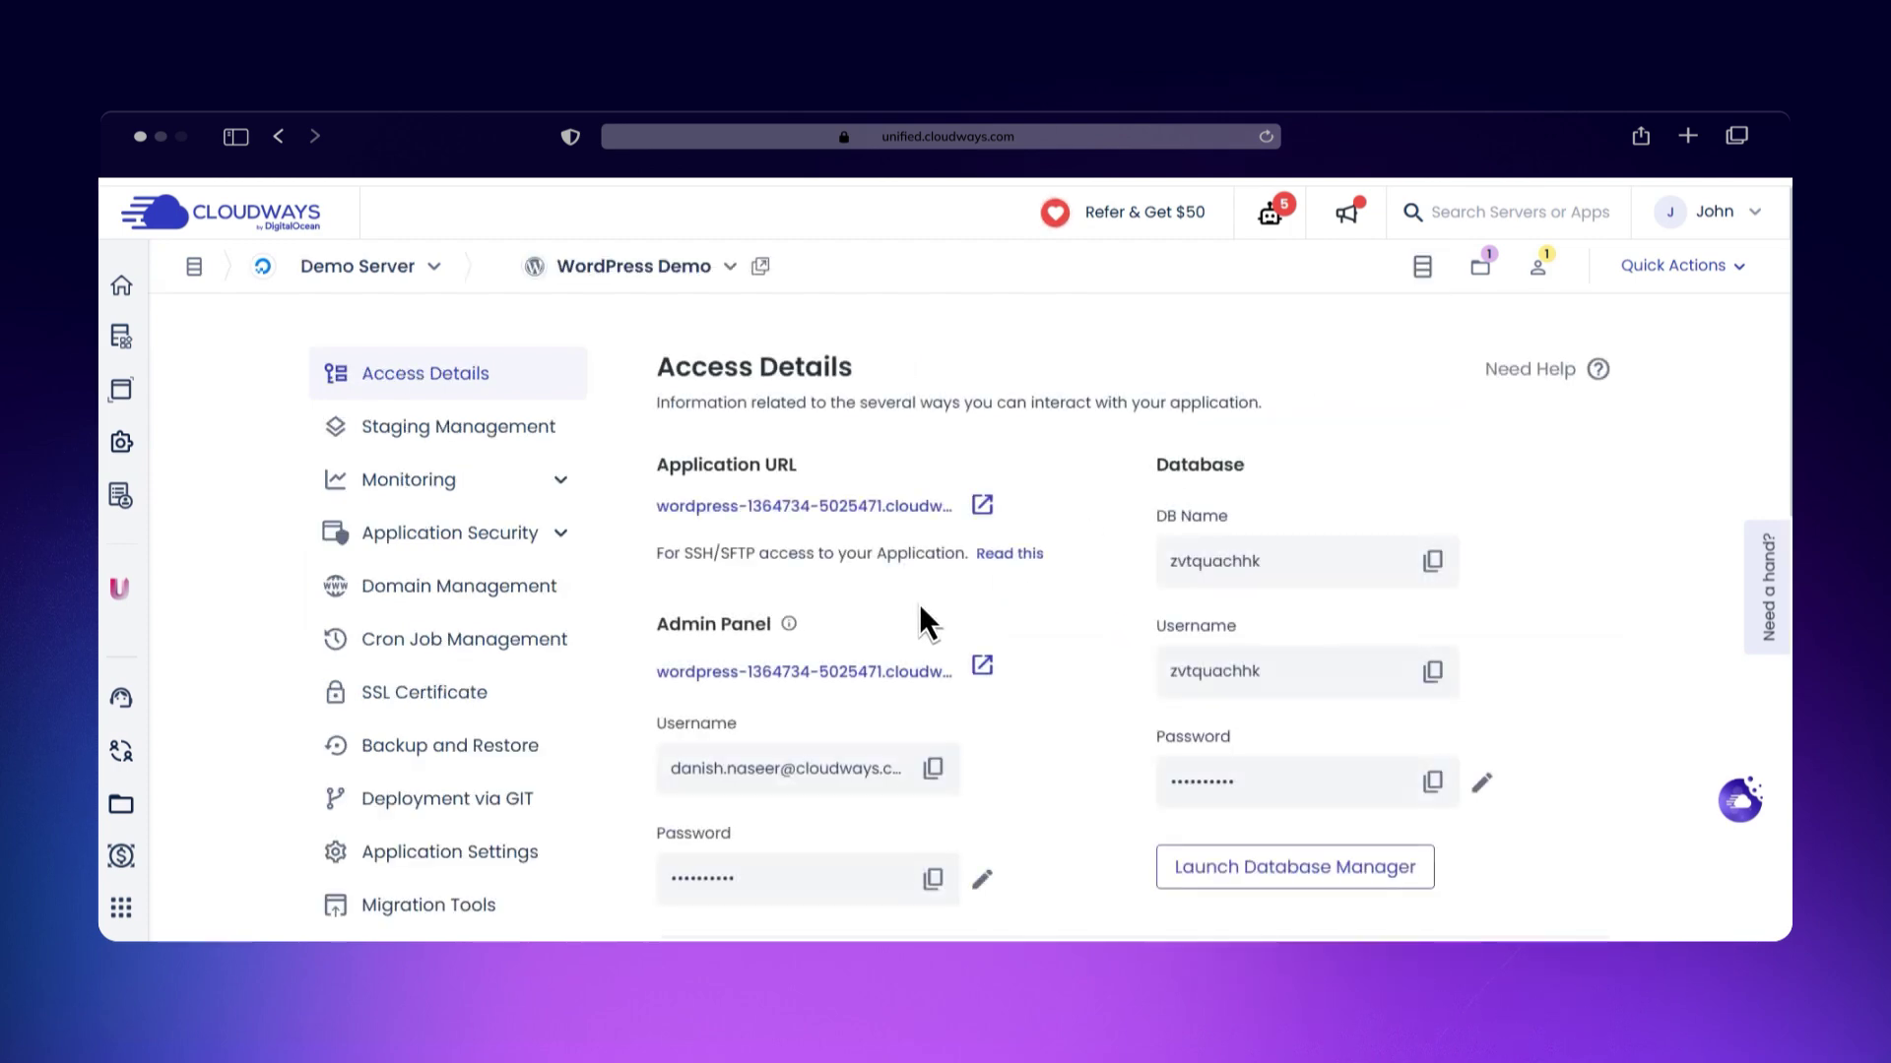
click(462, 846)
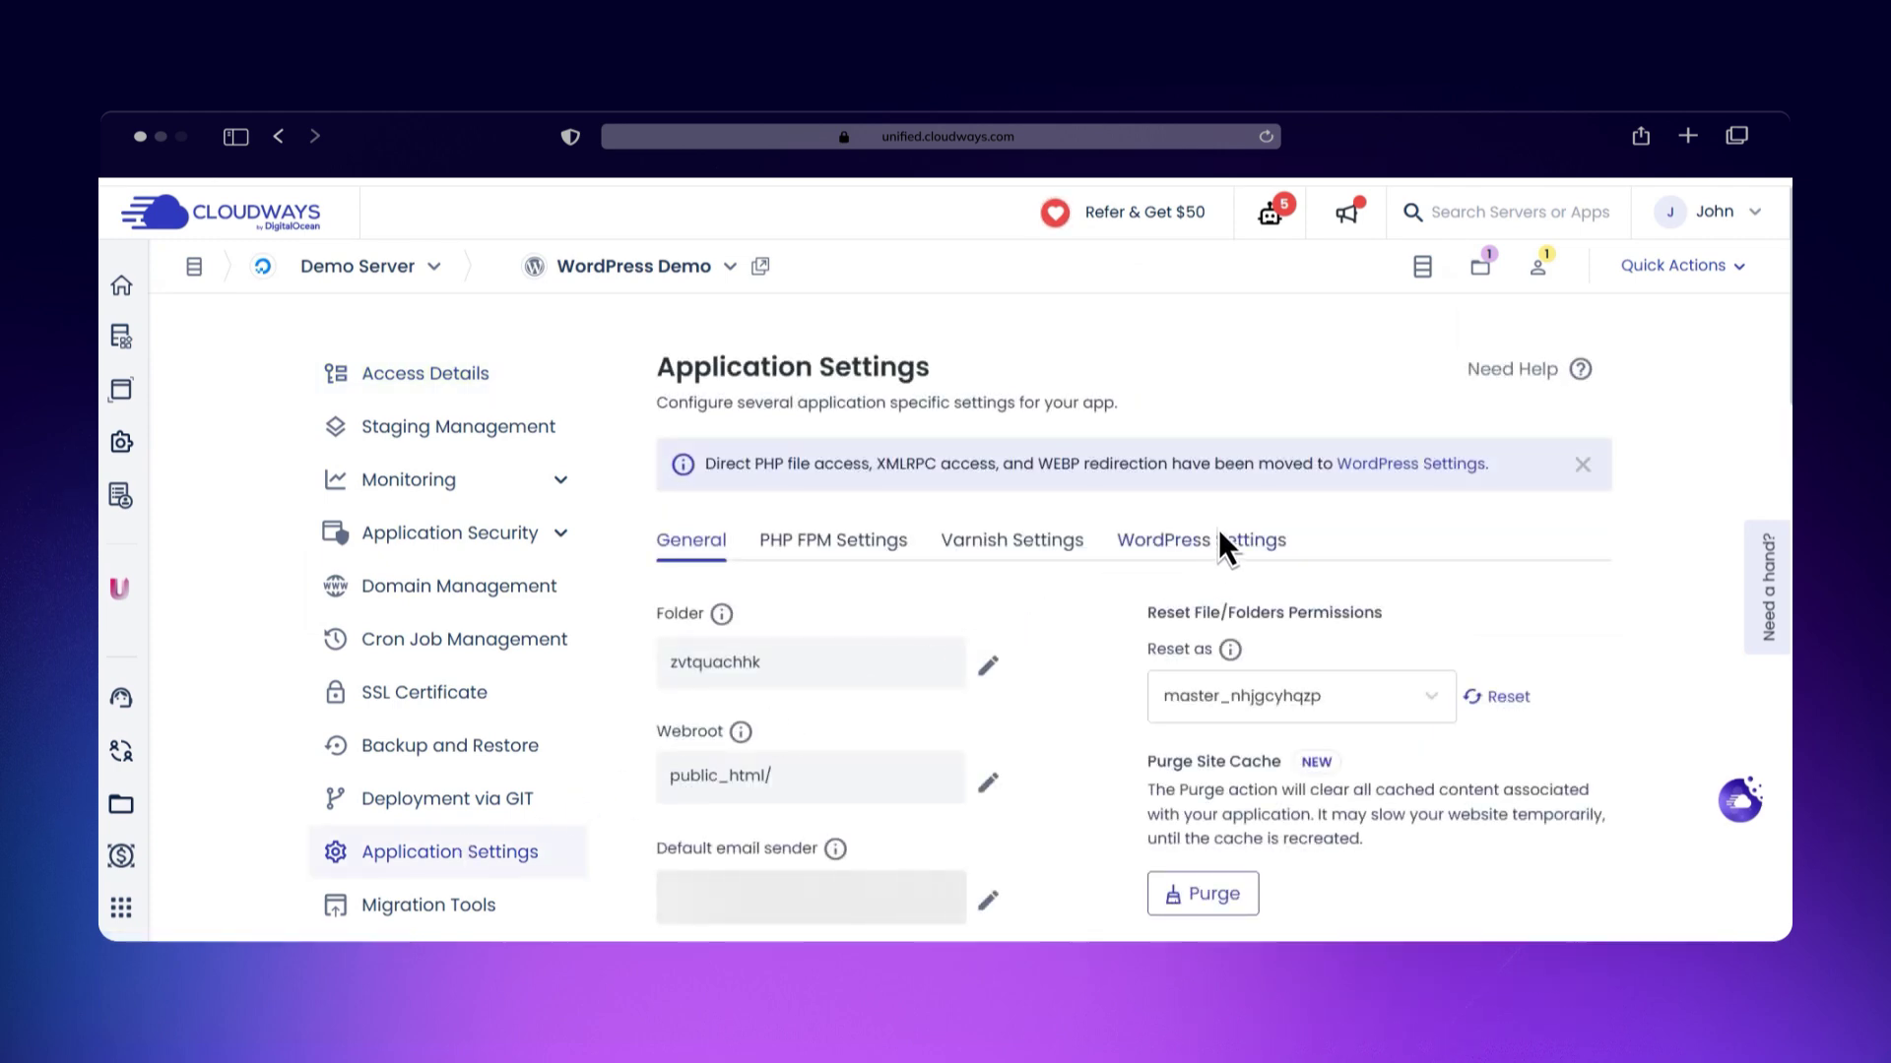
Step: Switch on the Cron Optimizer toggle under WordPress Settings and confirm enabling it
click(1219, 542)
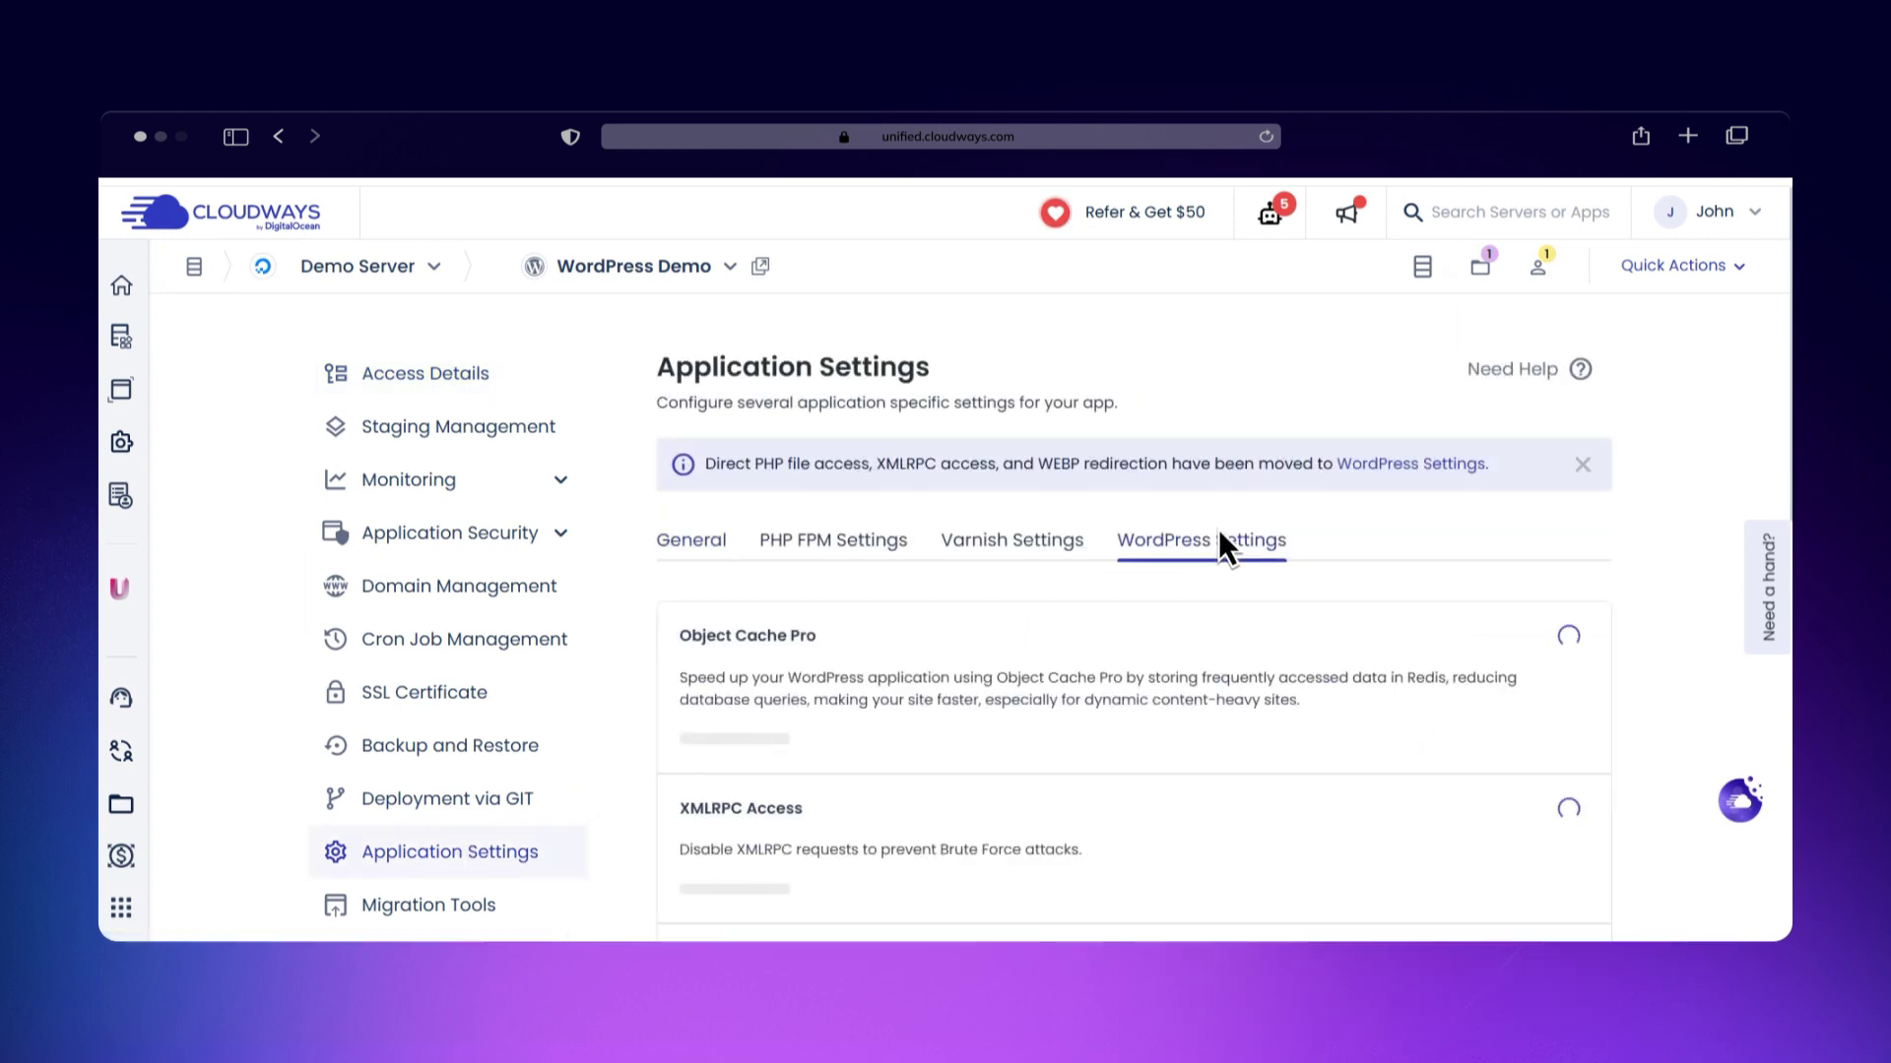
scroll(1221, 537, down, 10)
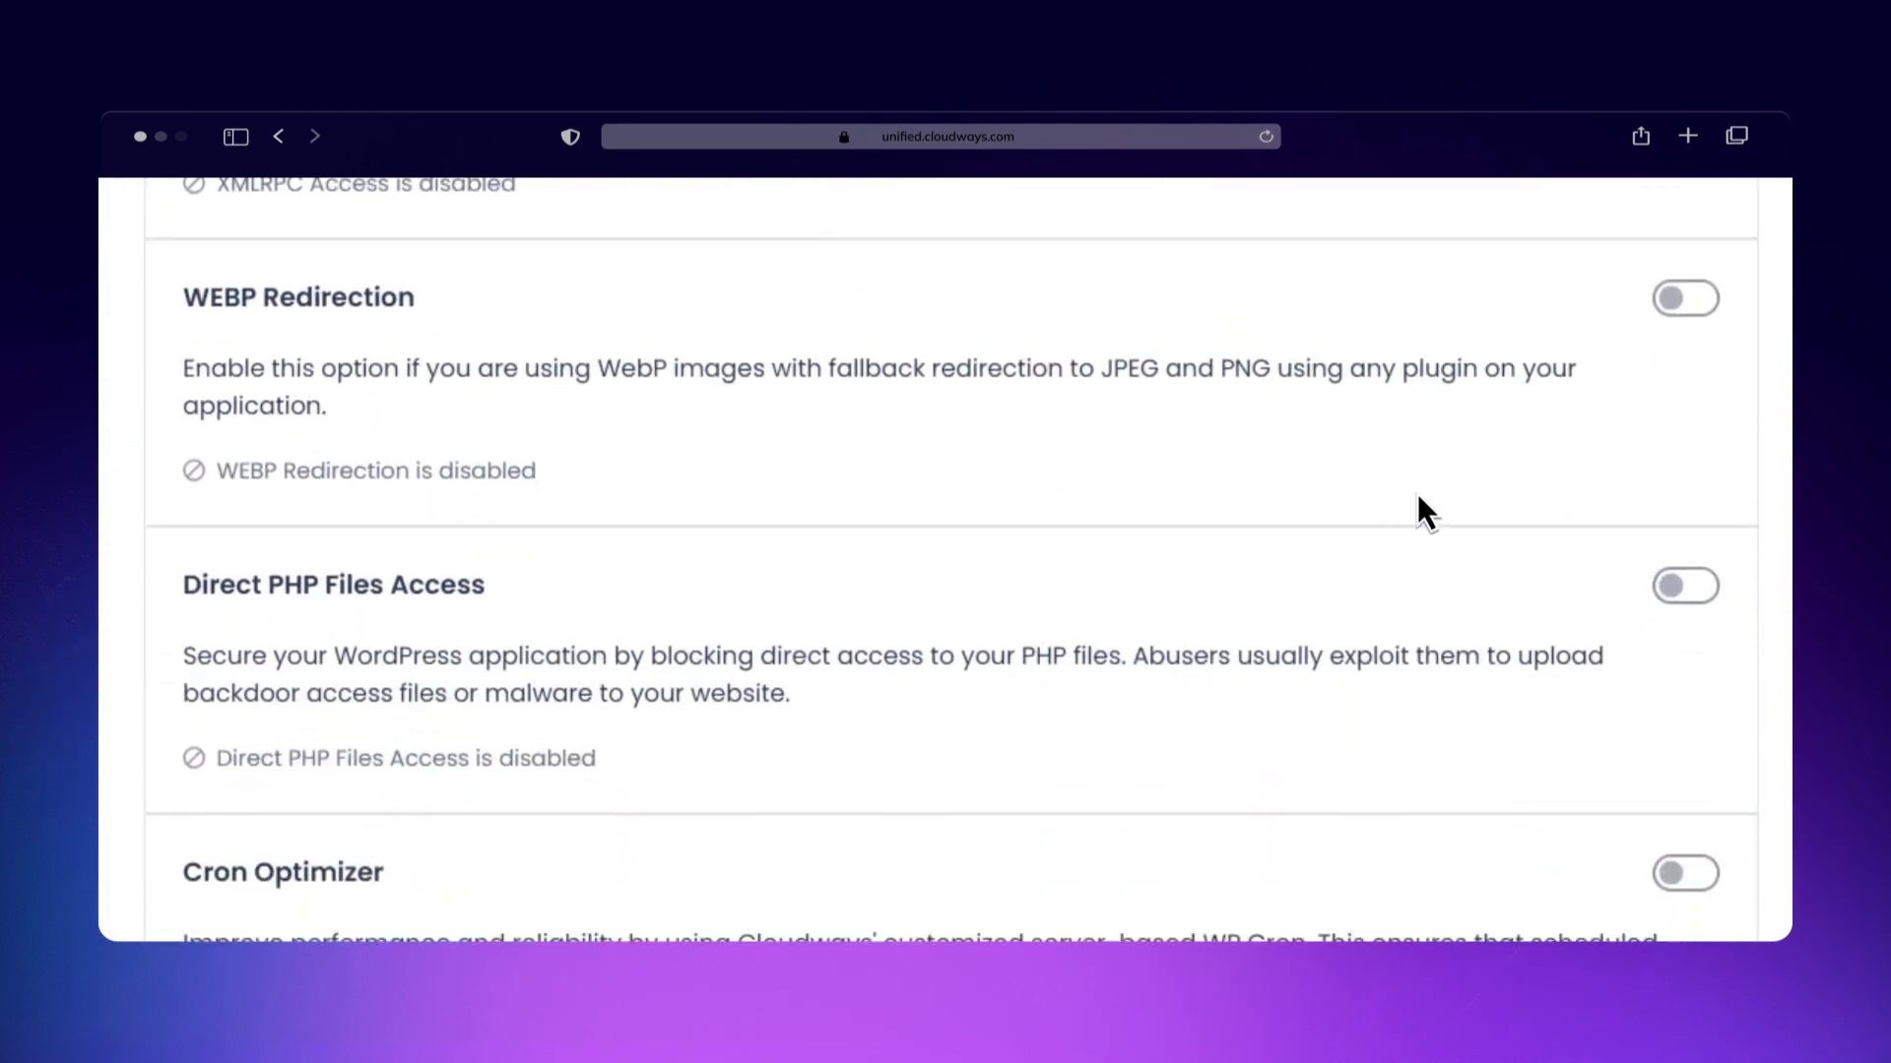
scroll(1668, 452, down, 2)
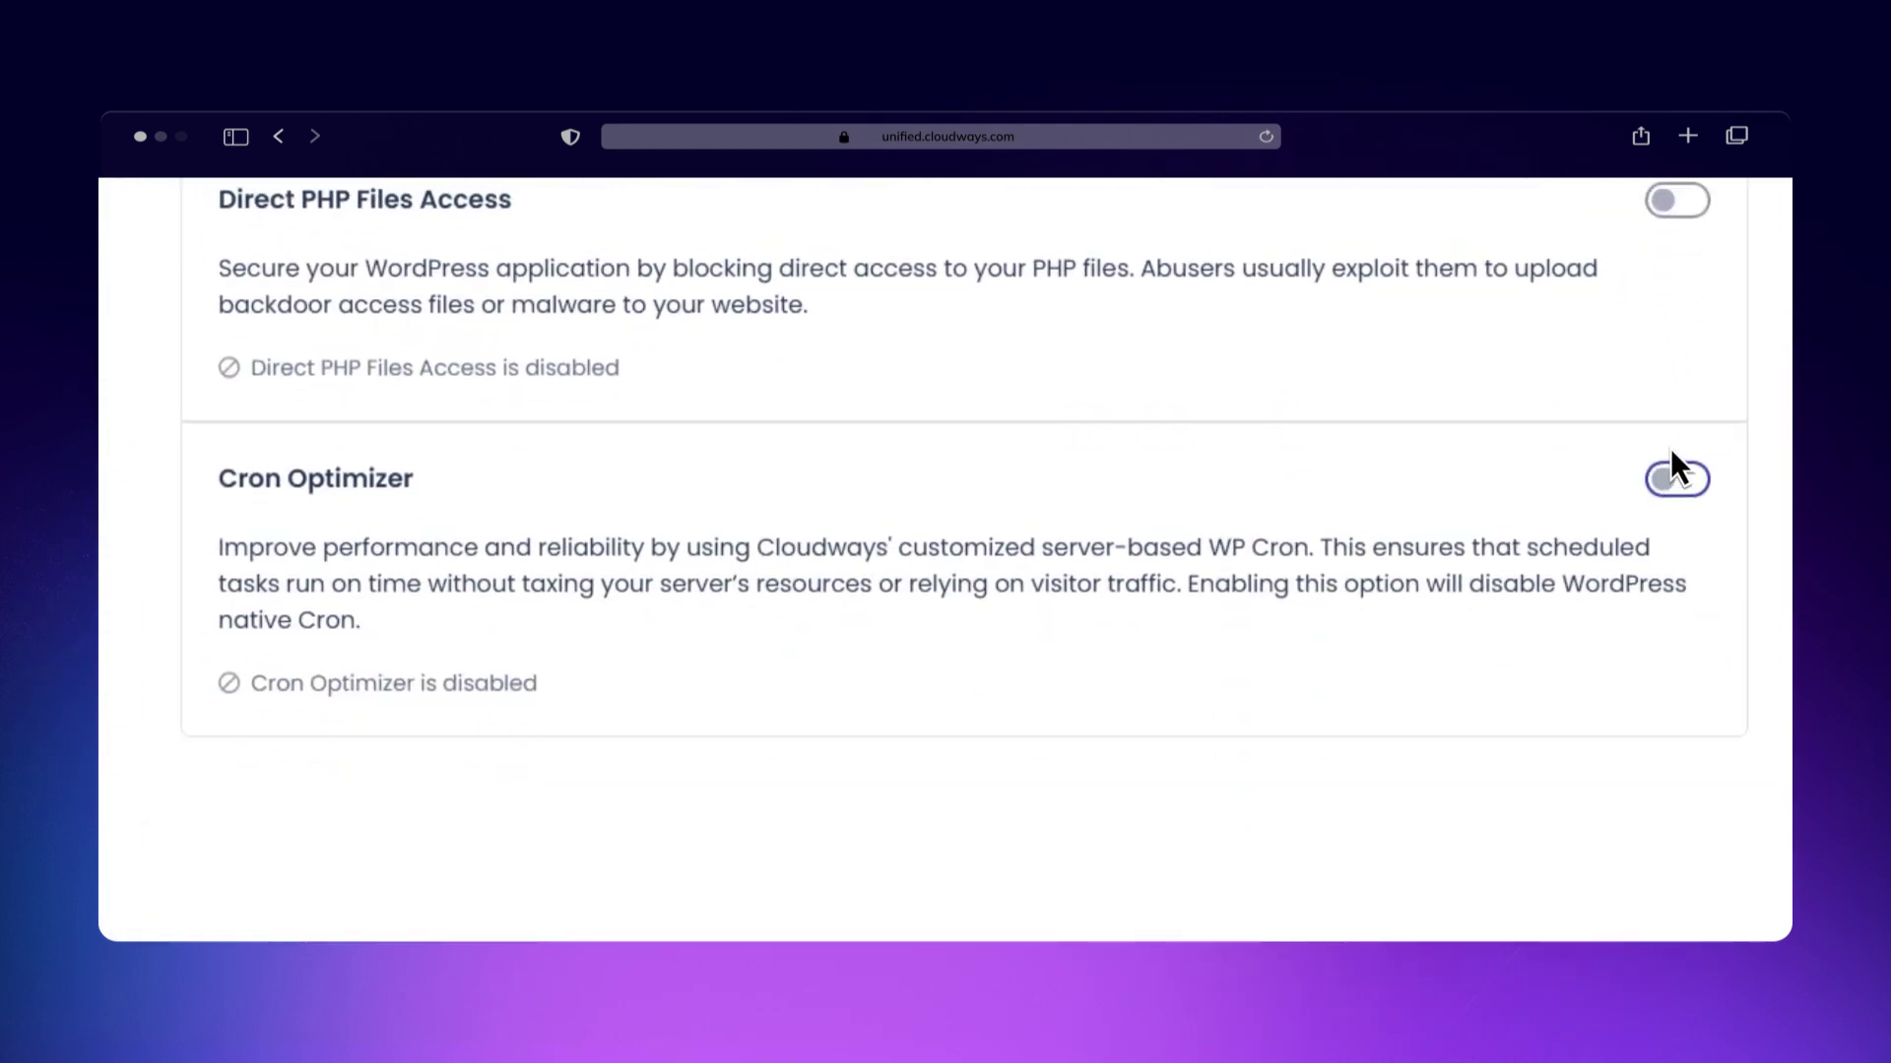
click(1674, 467)
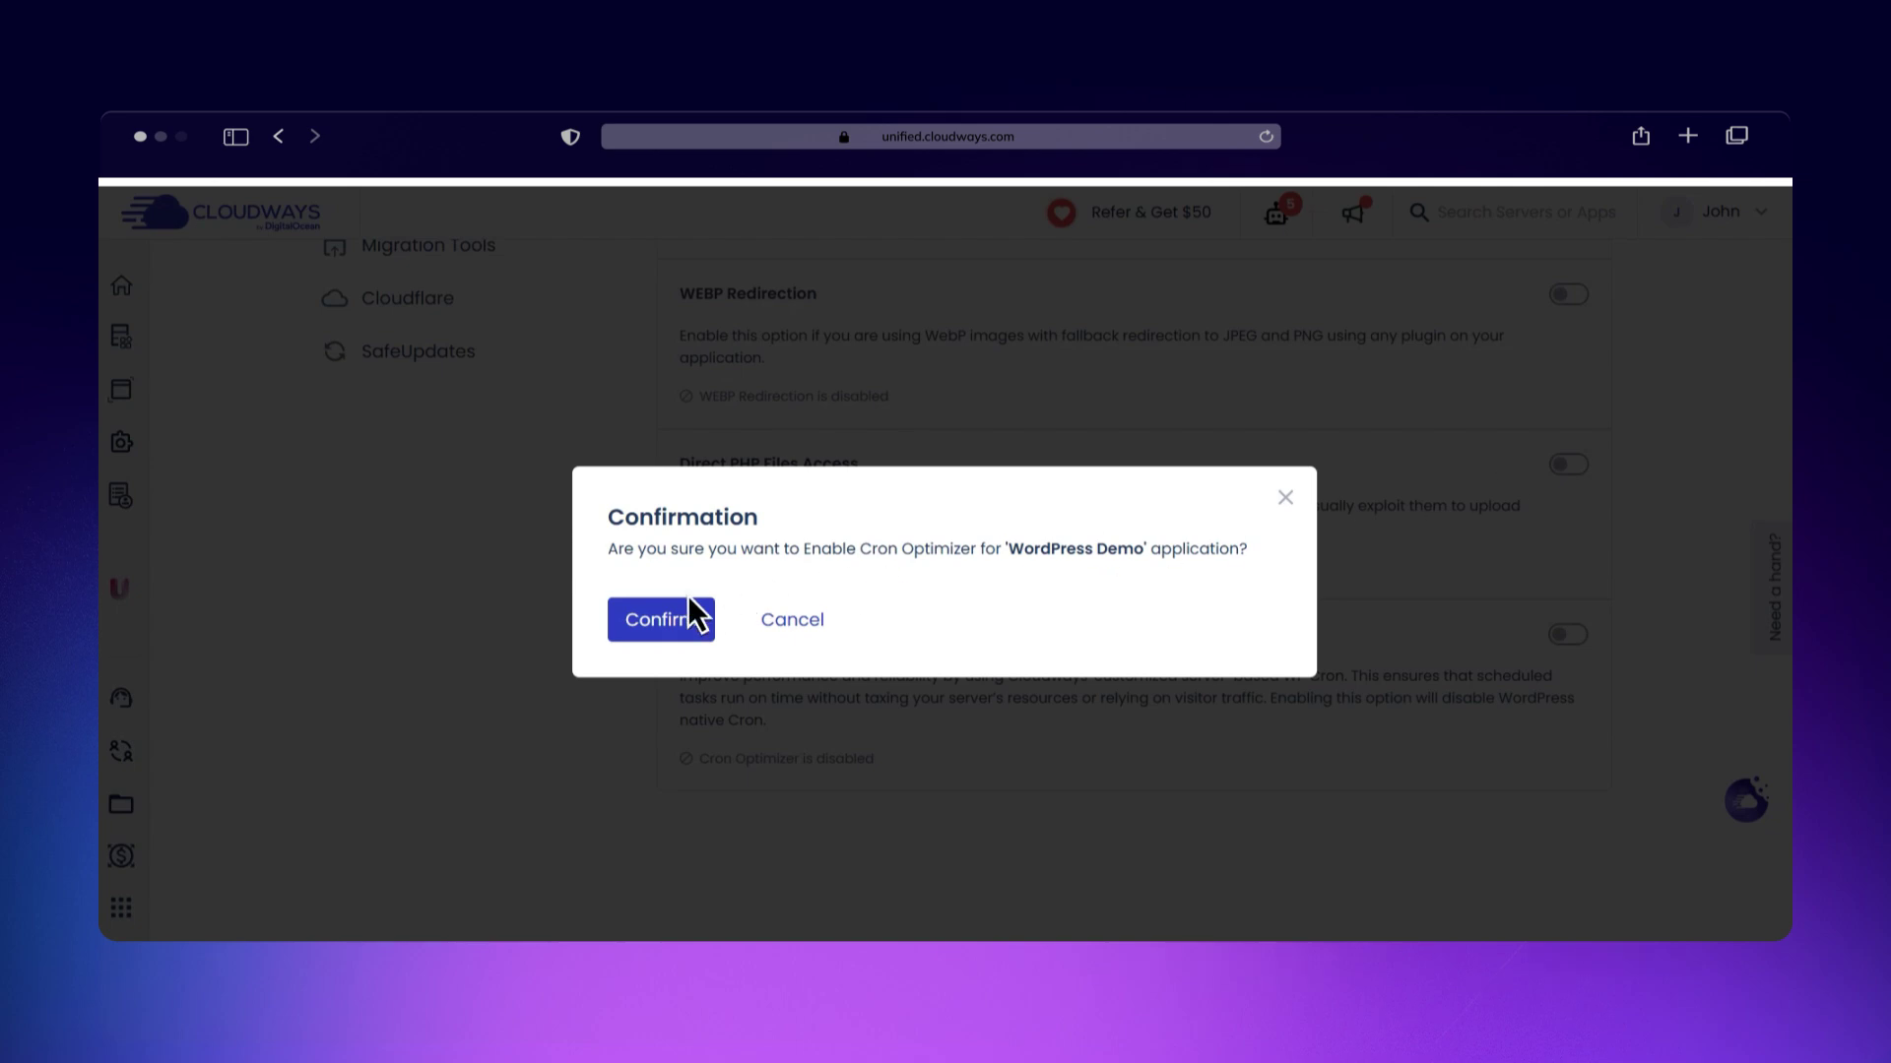
click(647, 617)
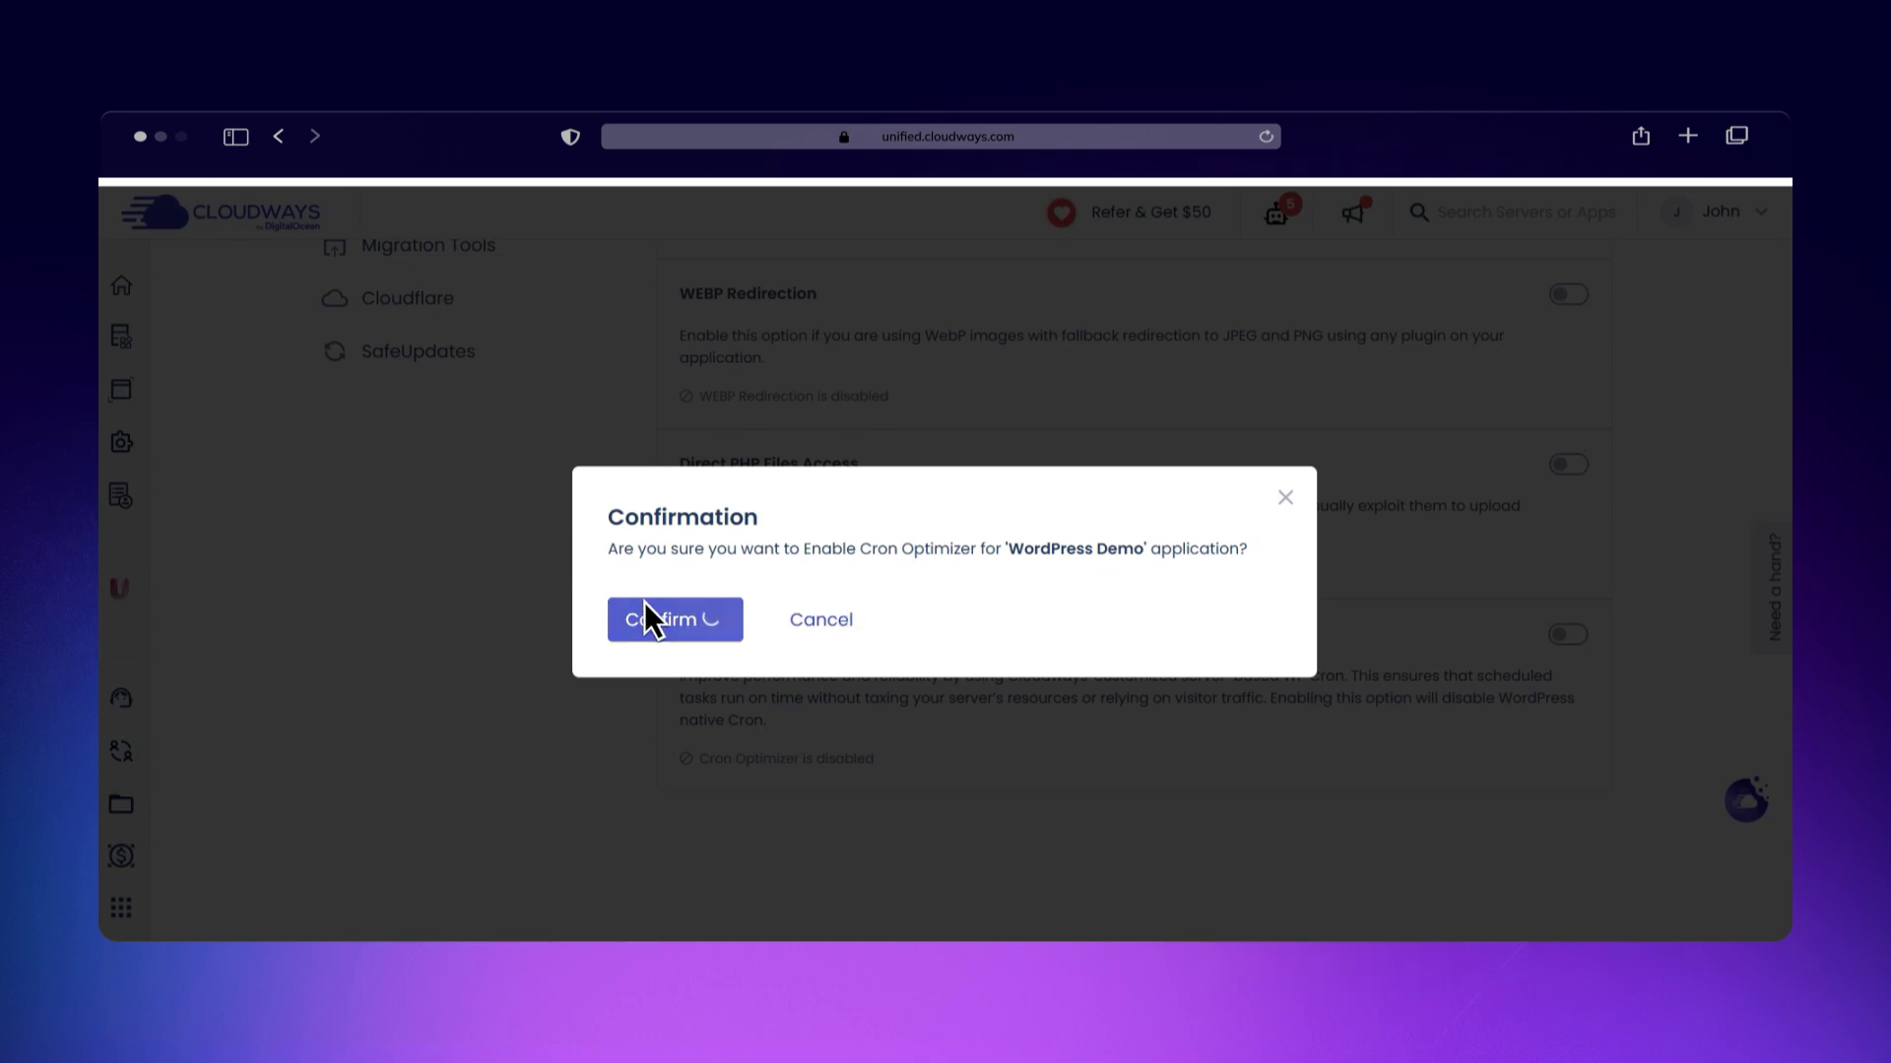